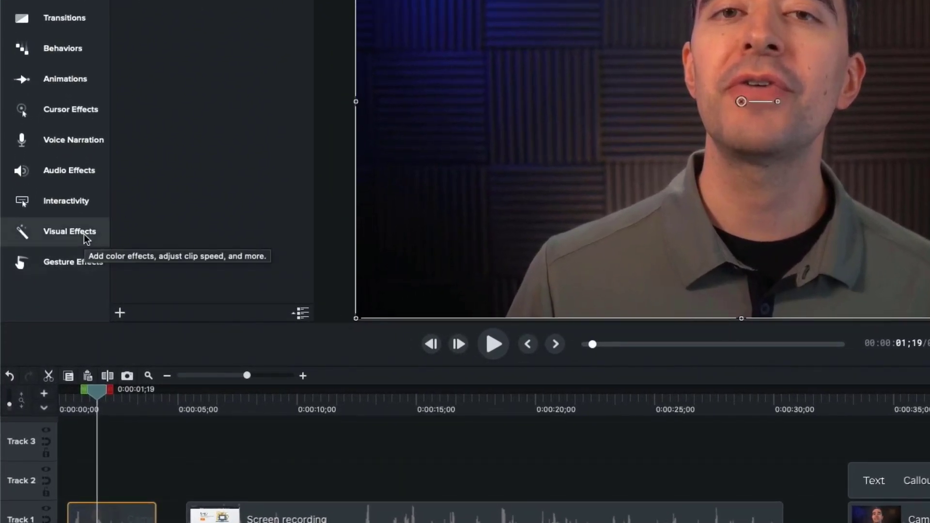
Drag the Color LUT effect from Visual Effects onto the camera clip in the canvas preview.
{"action": "left_click", "coordinate": [55, 276]}
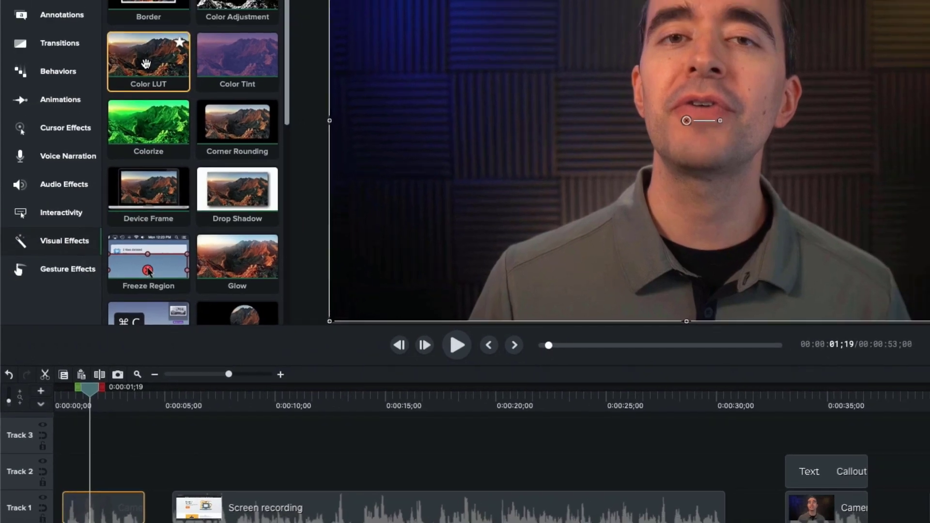
{"action": "left_click_drag", "start_coordinate": [162, 41], "coordinate": [637, 94]}
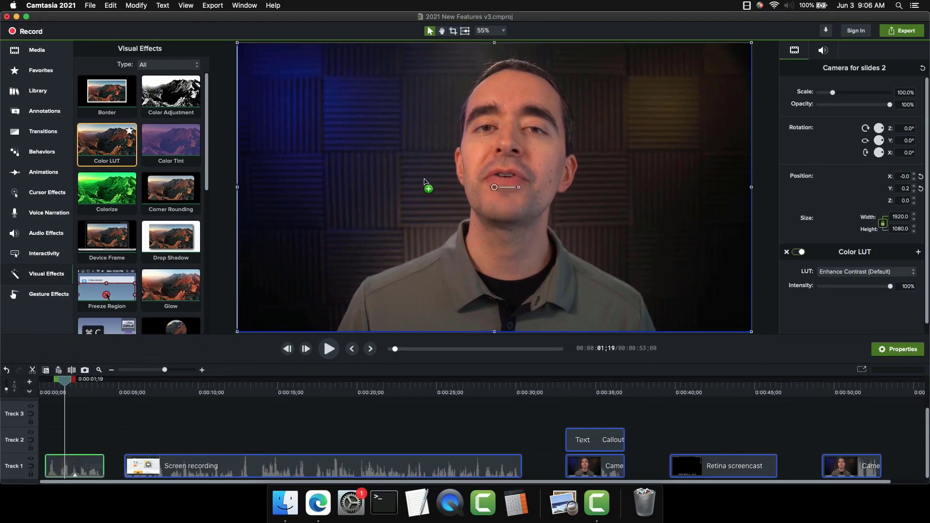
{"action": "left_click_drag", "start_coordinate": [425, 182], "coordinate": [86, 471]}
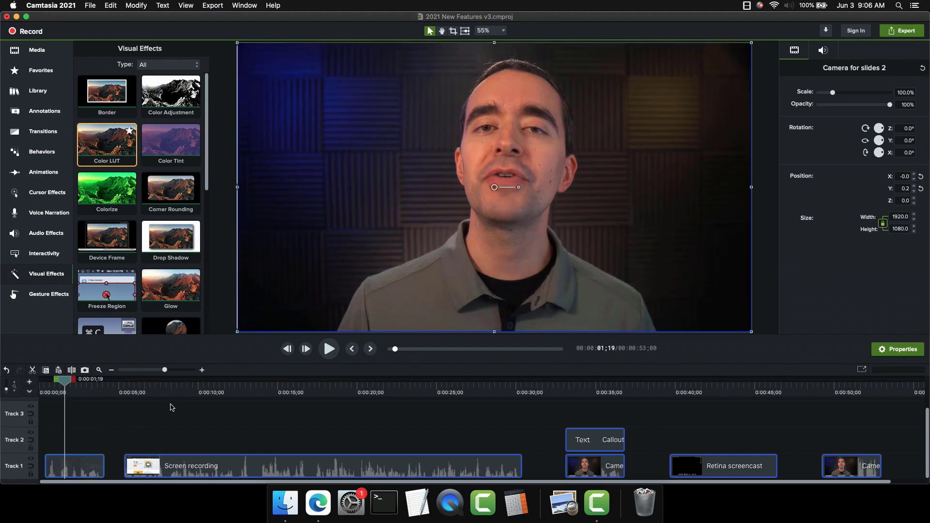
{"action": "left_click_drag", "start_coordinate": [275, 356], "coordinate": [326, 276]}
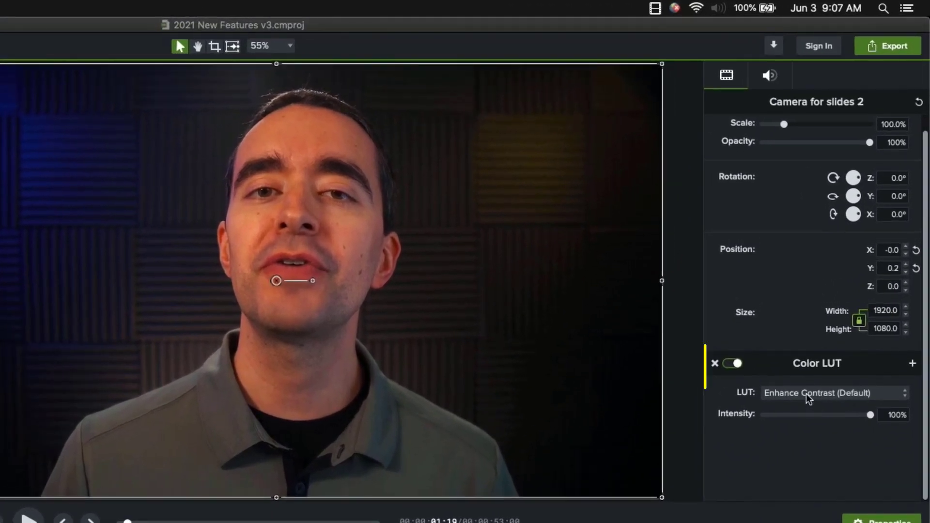
Keep the LUT as Enhance Contrast and set the Color LUT intensity to about 50%.
{"action": "left_click", "coordinate": [808, 393]}
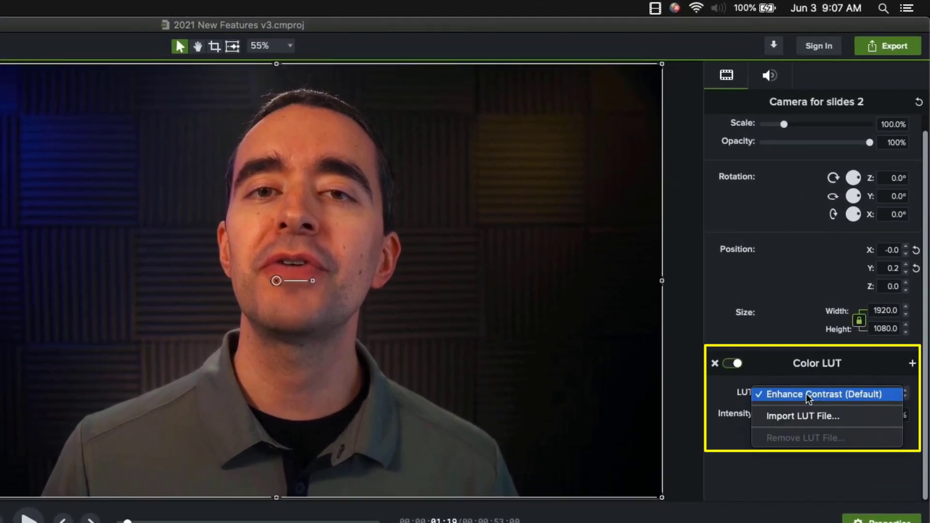
{"action": "left_click", "coordinate": [852, 397]}
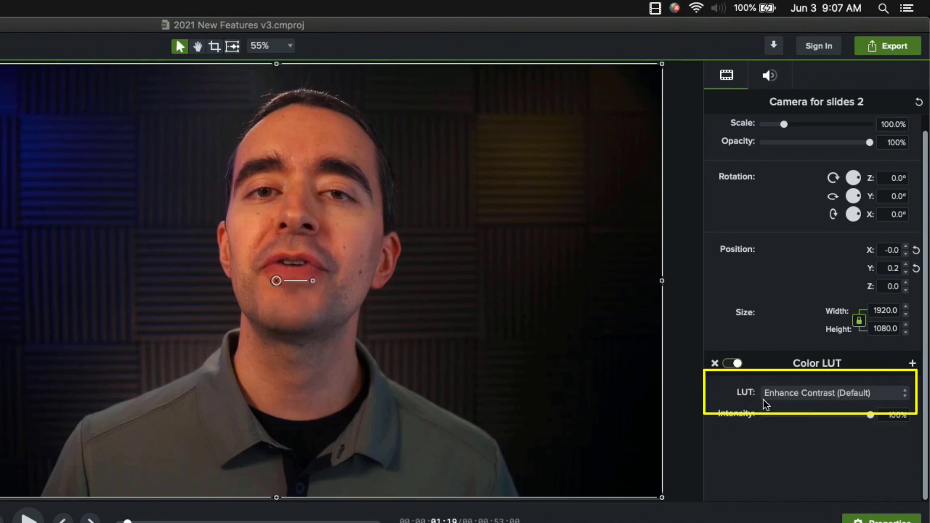
{"action": "left_click", "coordinate": [840, 398]}
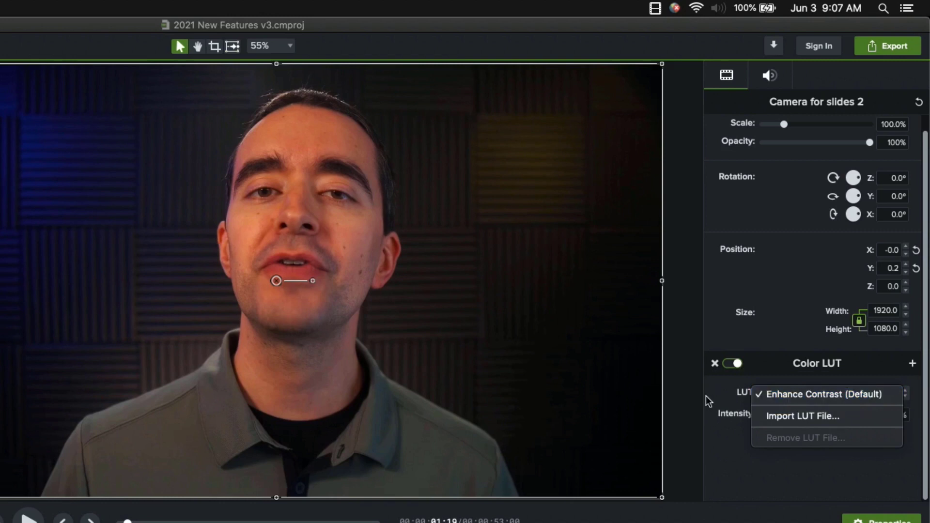
{"action": "left_click", "coordinate": [720, 400]}
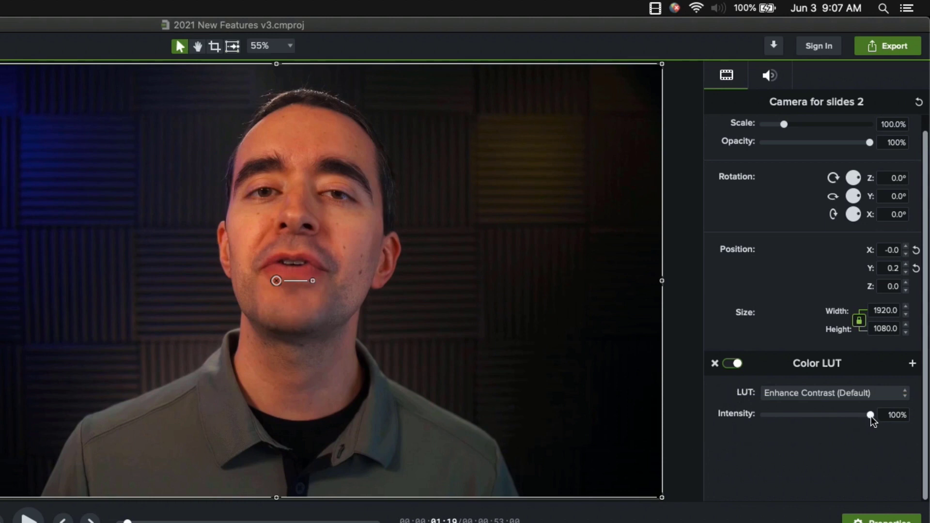
{"action": "left_click_drag", "start_coordinate": [871, 417], "coordinate": [735, 415]}
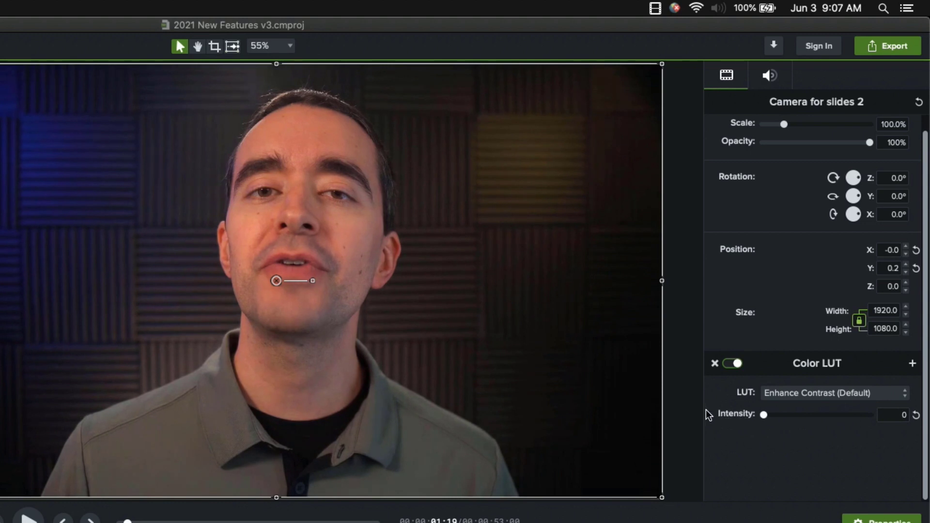
{"action": "left_click_drag", "start_coordinate": [743, 415], "coordinate": [824, 414]}
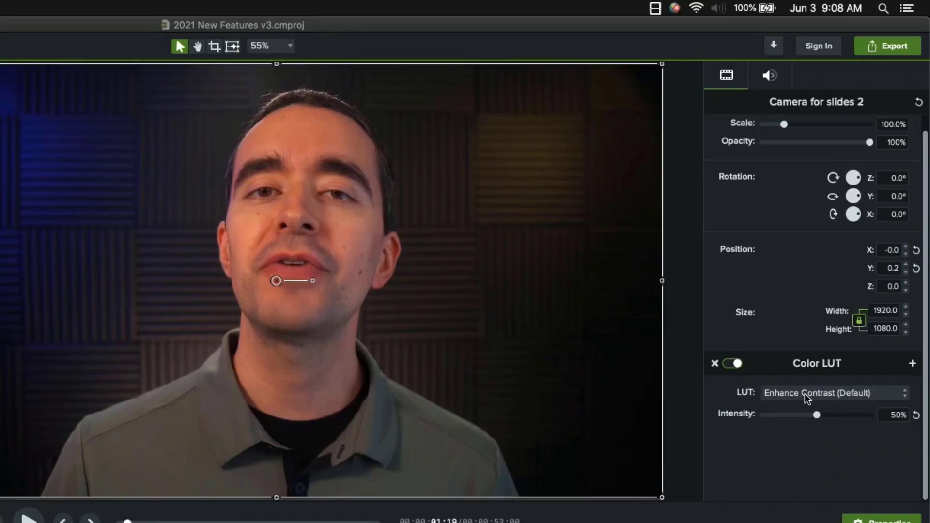
Import FTF-BASE-LUT.cube from Downloads as the clip's LUT and set intensity to 100%.
{"action": "left_click", "coordinate": [607, 216]}
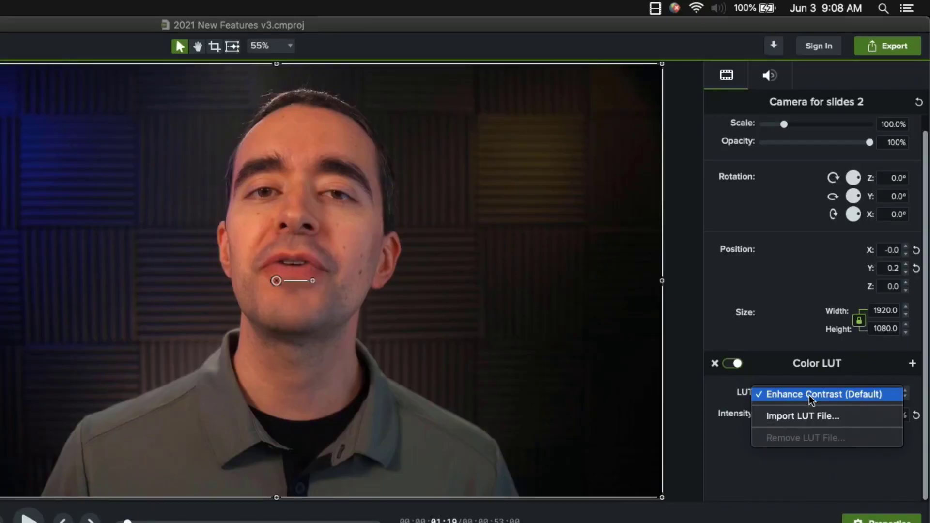
{"action": "left_click", "coordinate": [851, 421]}
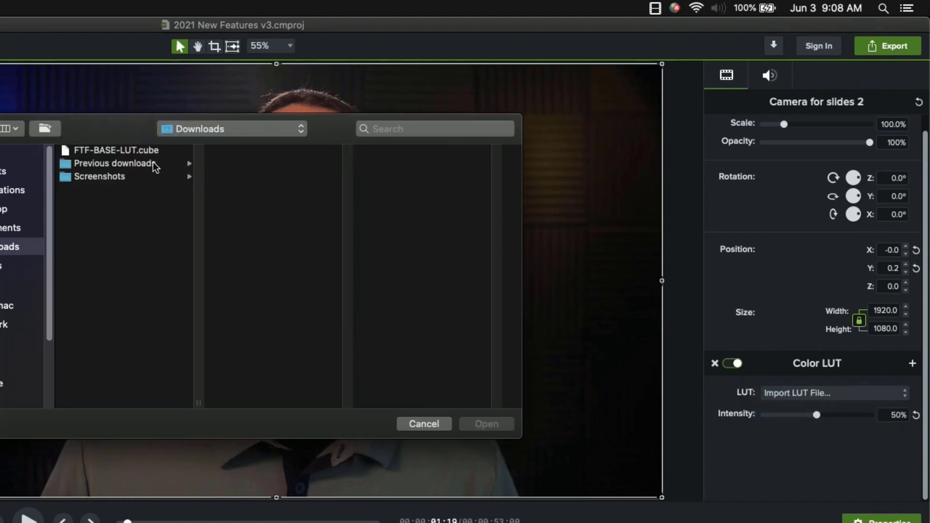
{"action": "left_click", "coordinate": [116, 151]}
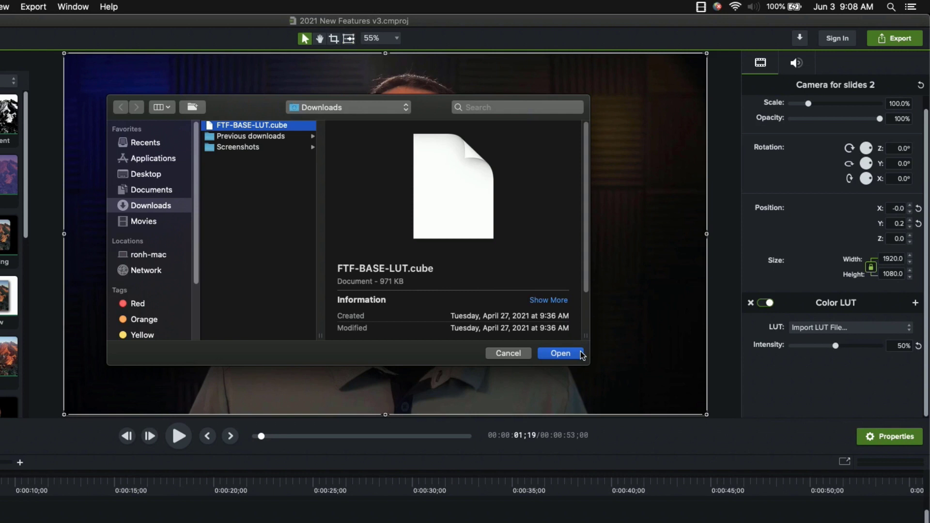
{"action": "left_click", "coordinate": [563, 355]}
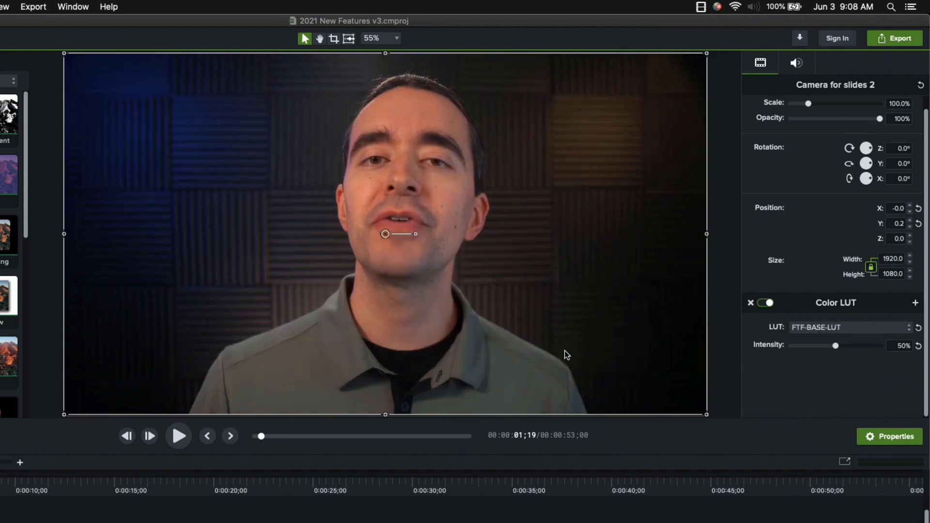
{"action": "left_click_drag", "start_coordinate": [839, 349], "coordinate": [894, 347]}
Toggle the Color LUT effect off and on repeatedly to compare the graded look.
{"action": "left_click", "coordinate": [766, 303]}
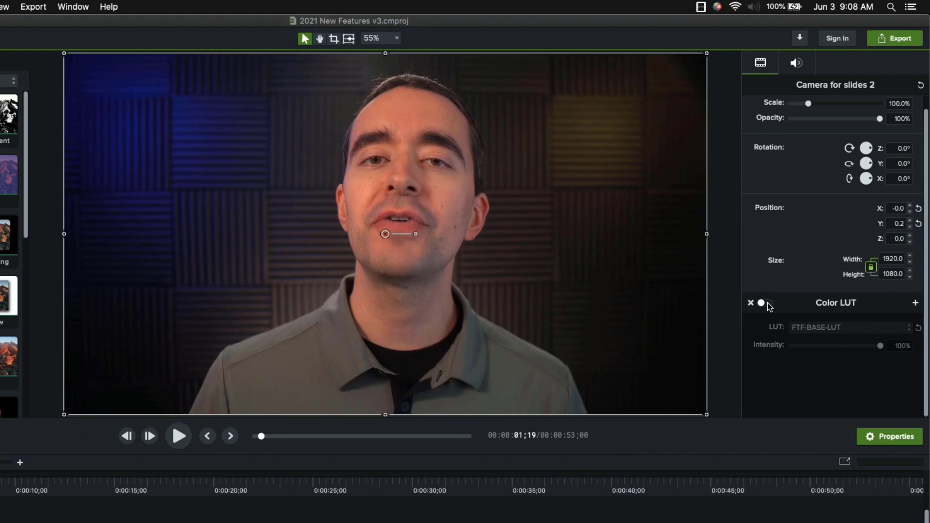
{"action": "left_click", "coordinate": [767, 304]}
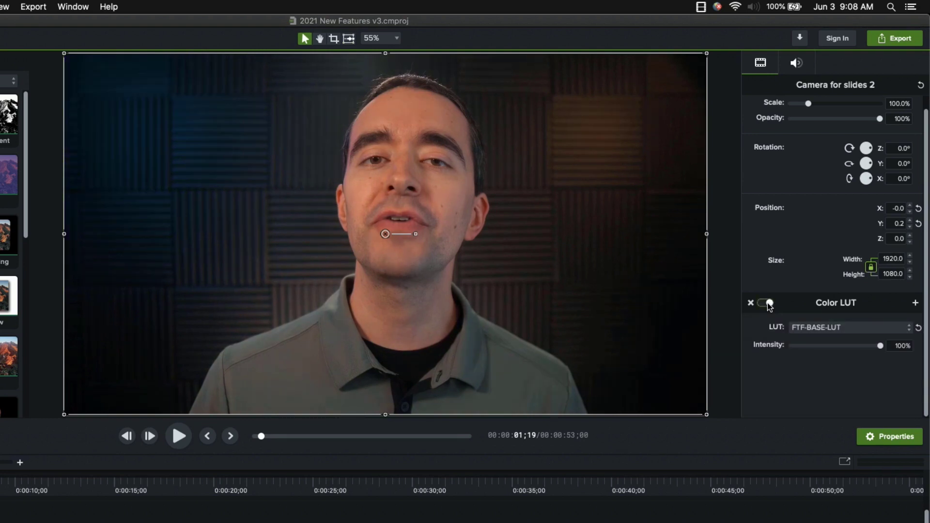
{"action": "left_click", "coordinate": [768, 303]}
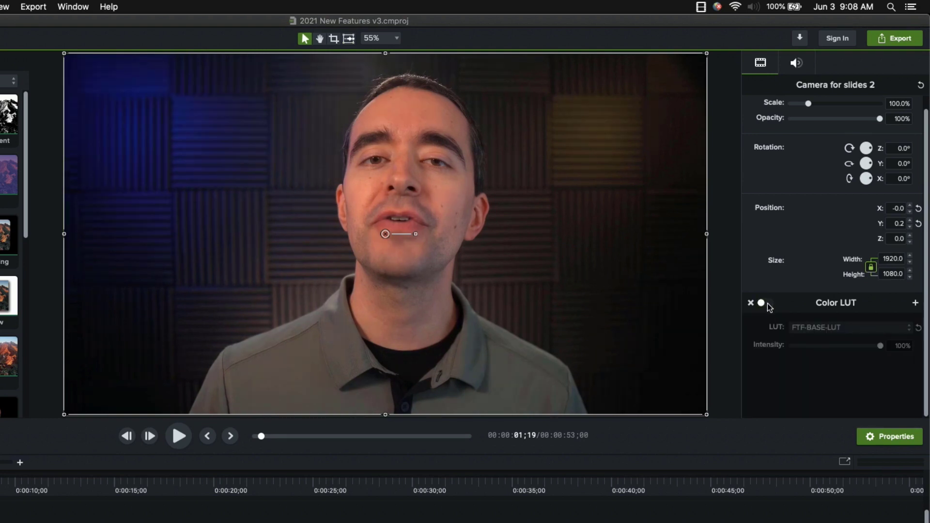
{"action": "left_click", "coordinate": [768, 303]}
{"action": "left_click", "coordinate": [767, 303]}
{"action": "left_click", "coordinate": [767, 303]}
{"action": "left_click", "coordinate": [767, 303]}
{"action": "left_click", "coordinate": [767, 303]}
Remove the imported FTF-BASE-LUT file from the LUT list and confirm the deletion.
{"action": "left_click", "coordinate": [823, 328]}
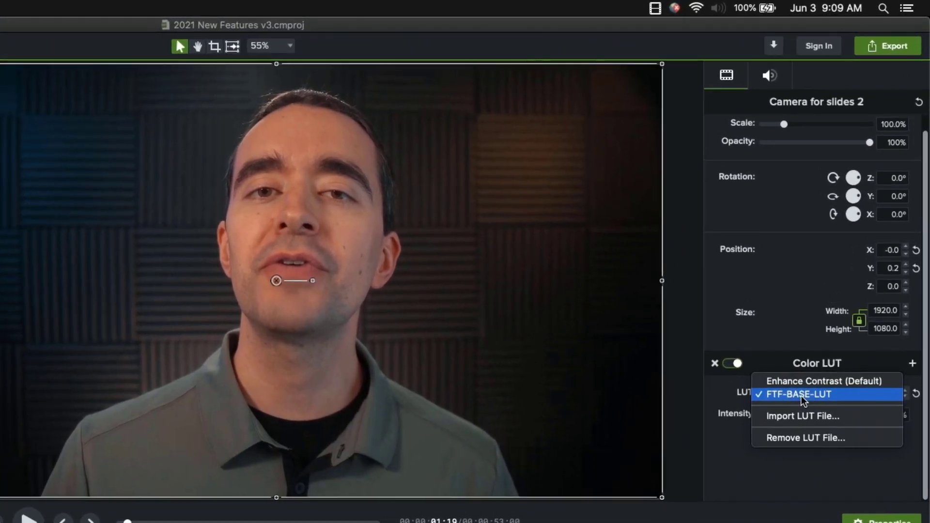
{"action": "left_click", "coordinate": [801, 438]}
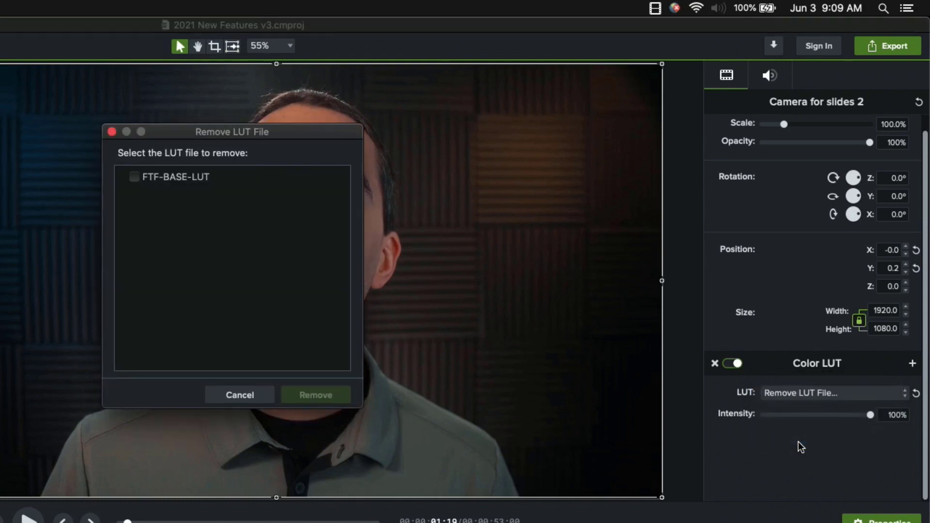
{"action": "left_click", "coordinate": [136, 178]}
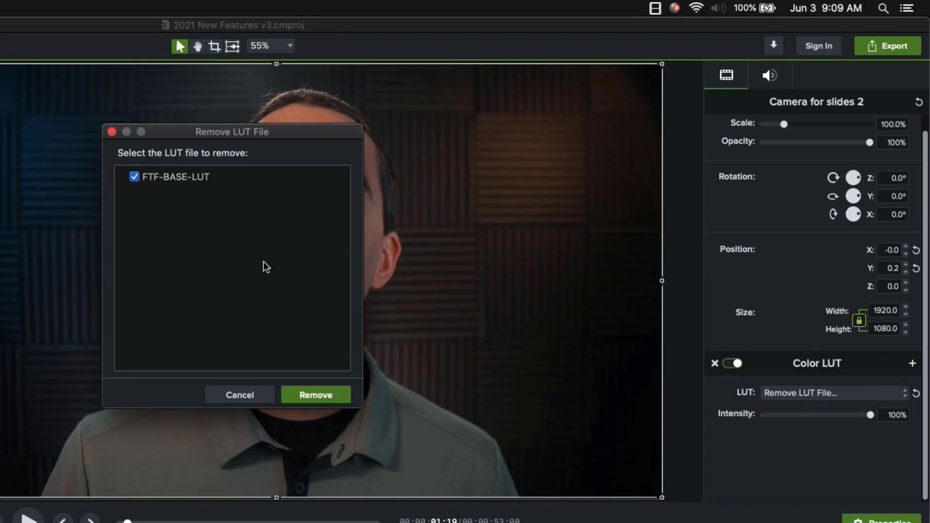
{"action": "left_click", "coordinate": [322, 401]}
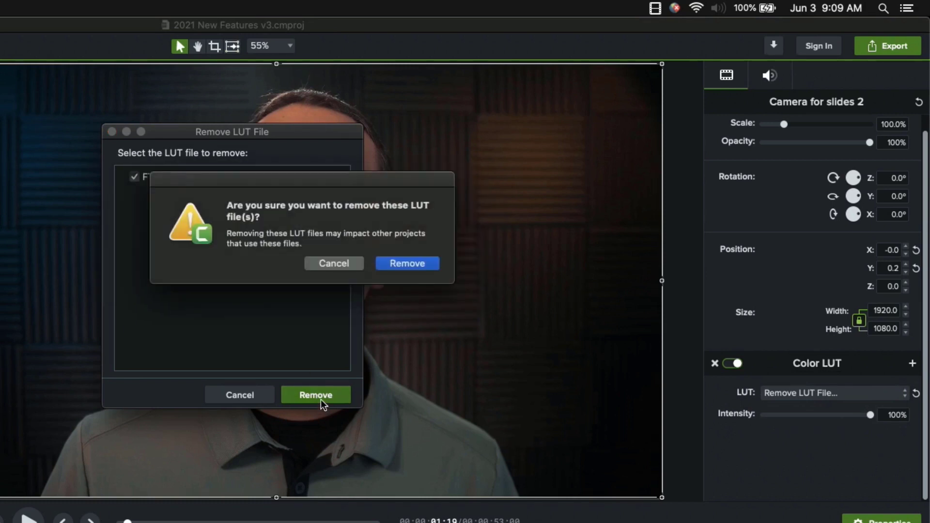
{"action": "left_click", "coordinate": [397, 265]}
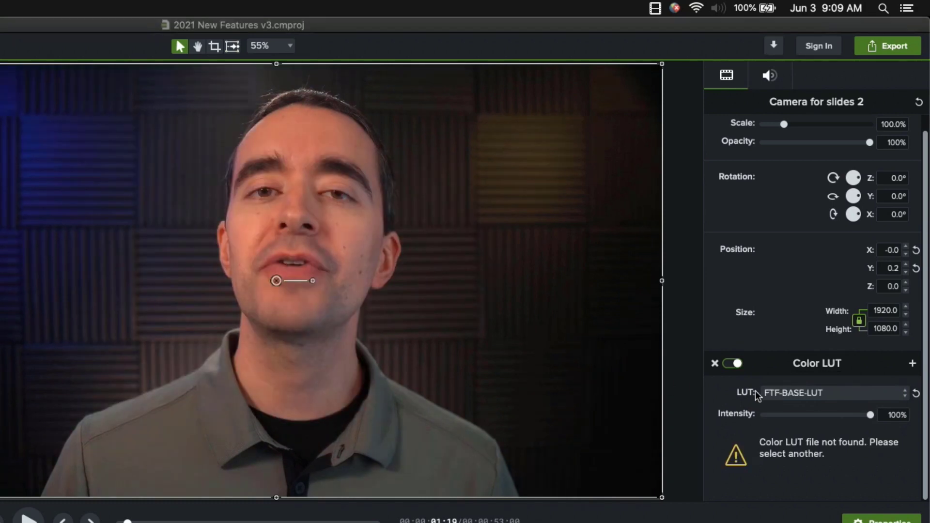
Switch the clip's LUT back to Enhance Contrast (Default).
{"action": "left_click", "coordinate": [809, 395]}
{"action": "left_click", "coordinate": [794, 381]}
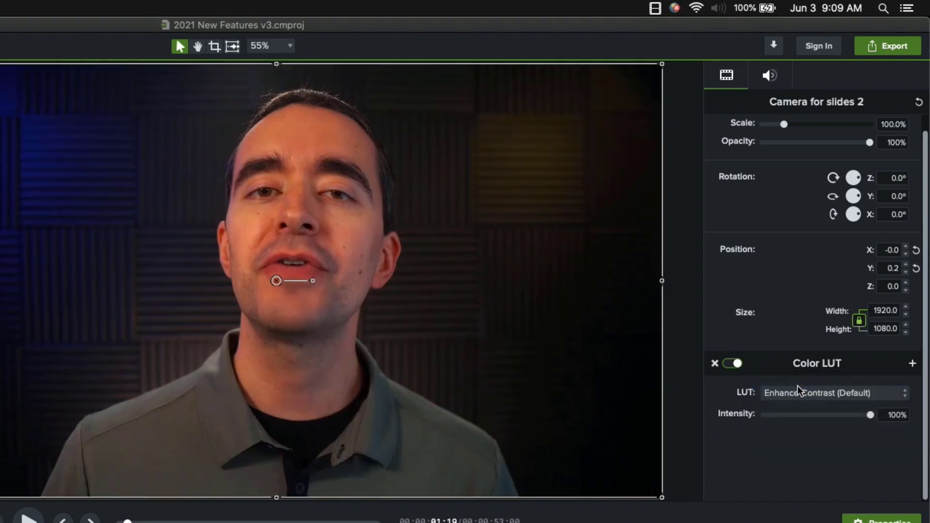
{"action": "left_click", "coordinate": [800, 396]}
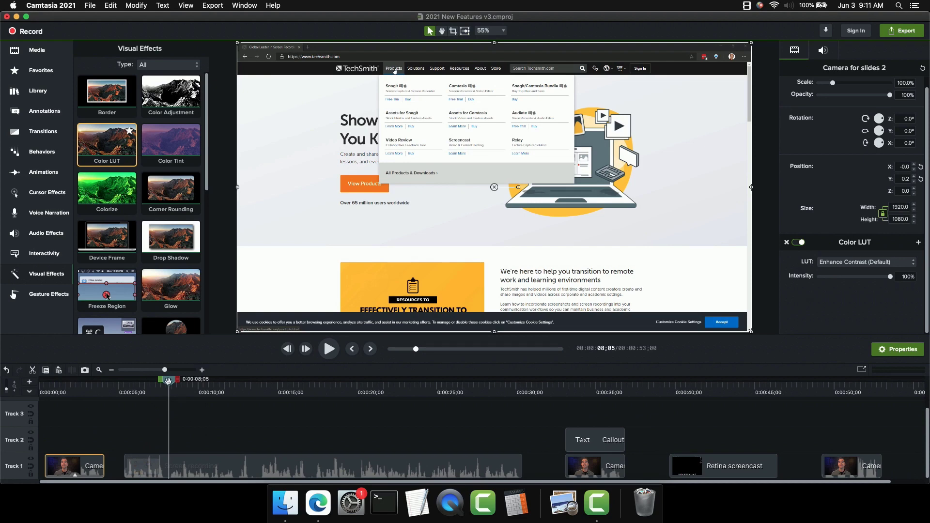
Scrub the playhead to around 0:08, where the TechSmith Products menu is open.
{"action": "mouse_move", "coordinate": [168, 380]}
{"action": "left_mouse_down"}
{"action": "mouse_move", "coordinate": [221, 383]}
{"action": "mouse_move", "coordinate": [155, 383]}
{"action": "mouse_move", "coordinate": [165, 383]}
{"action": "left_mouse_up"}
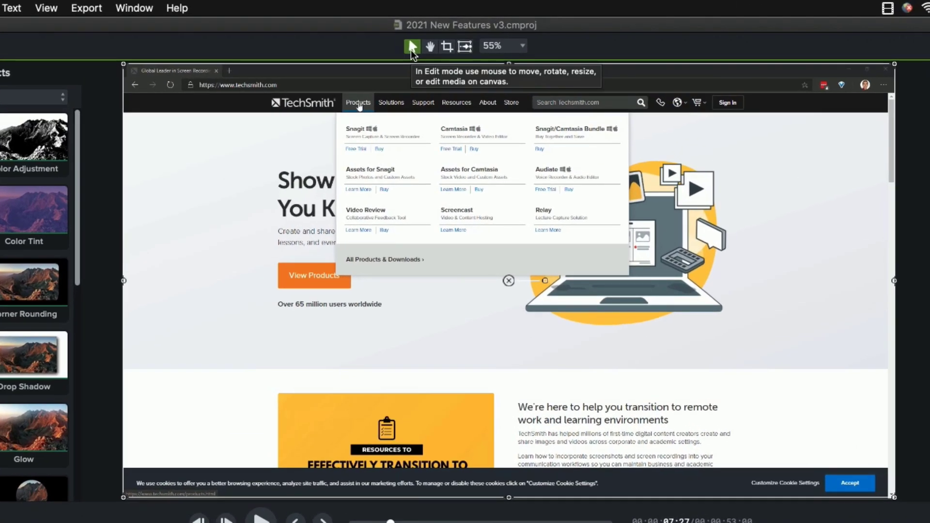
With auto-animate on, scale the screen recording to 150 and position it on the site header.
{"action": "left_click", "coordinate": [465, 47]}
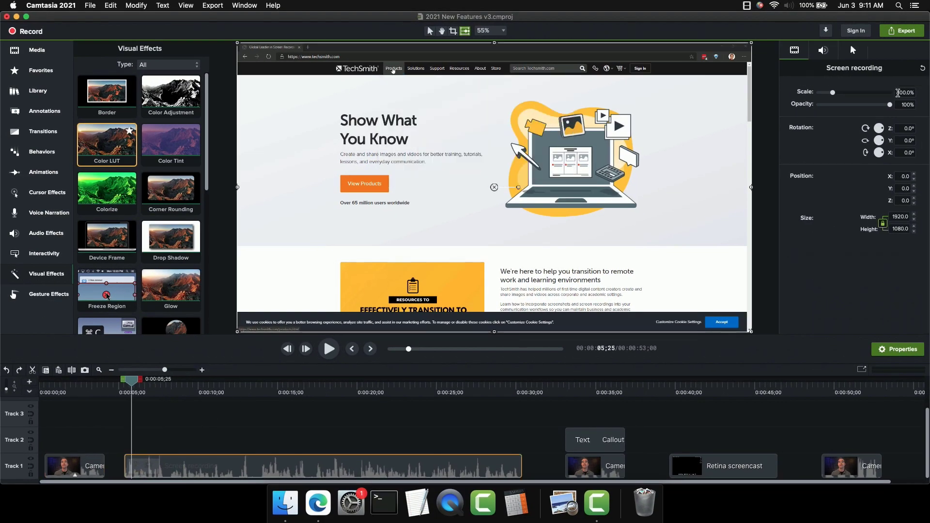
{"action": "left_click", "coordinate": [898, 92]}
{"action": "type", "text": "150"}
{"action": "key", "text": "Return"}
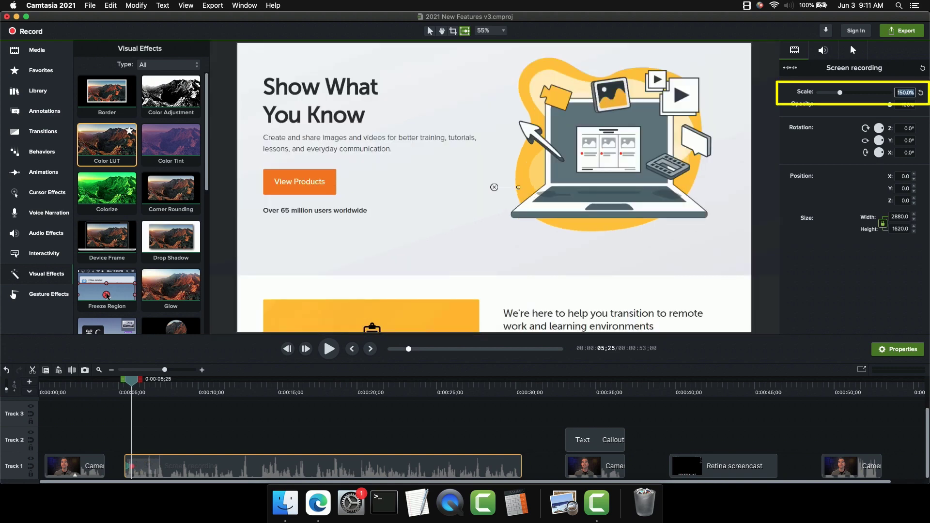
{"action": "left_click_drag", "start_coordinate": [470, 142], "coordinate": [573, 177]}
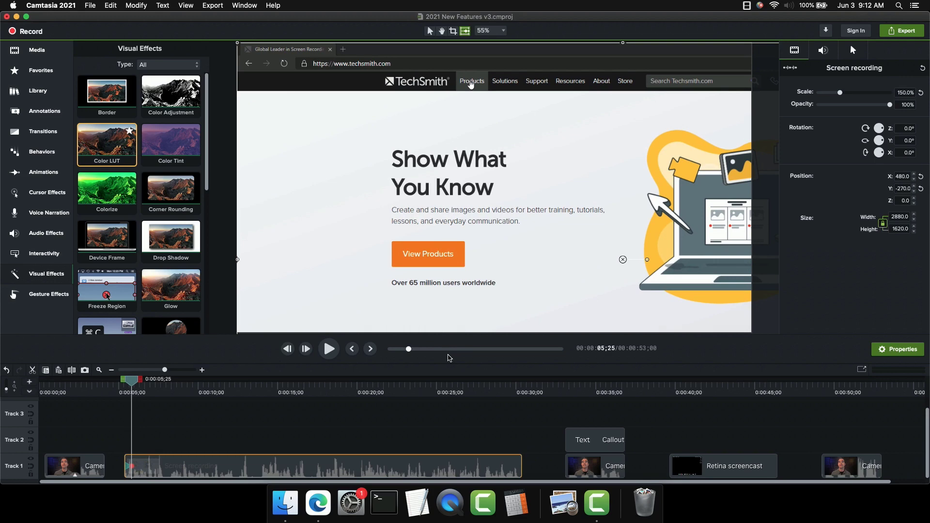
{"action": "left_click", "coordinate": [176, 370]}
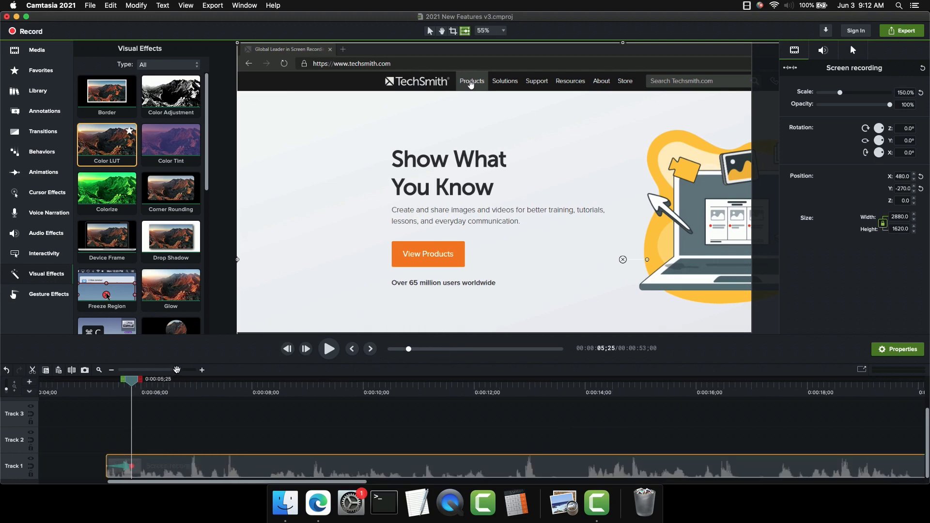
{"action": "left_click_drag", "start_coordinate": [136, 373], "coordinate": [187, 386]}
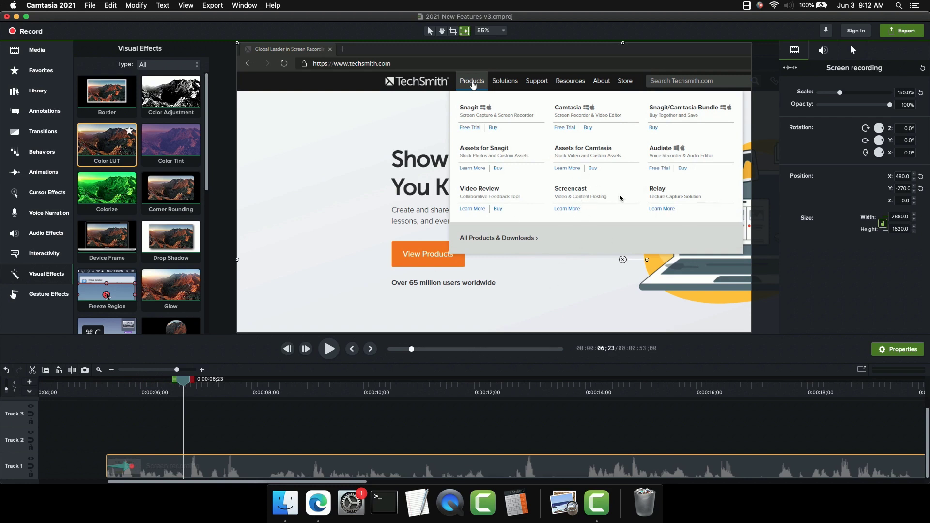
Drag the recording to zoom in on the Products menu and preview the zoom-in.
{"action": "left_click_drag", "start_coordinate": [620, 198], "coordinate": [545, 198]}
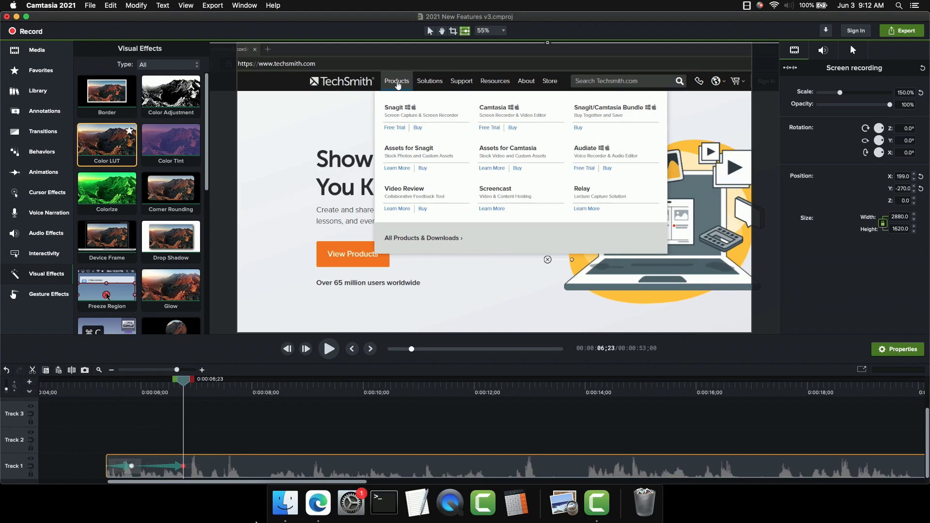
{"action": "left_click", "coordinate": [110, 387]}
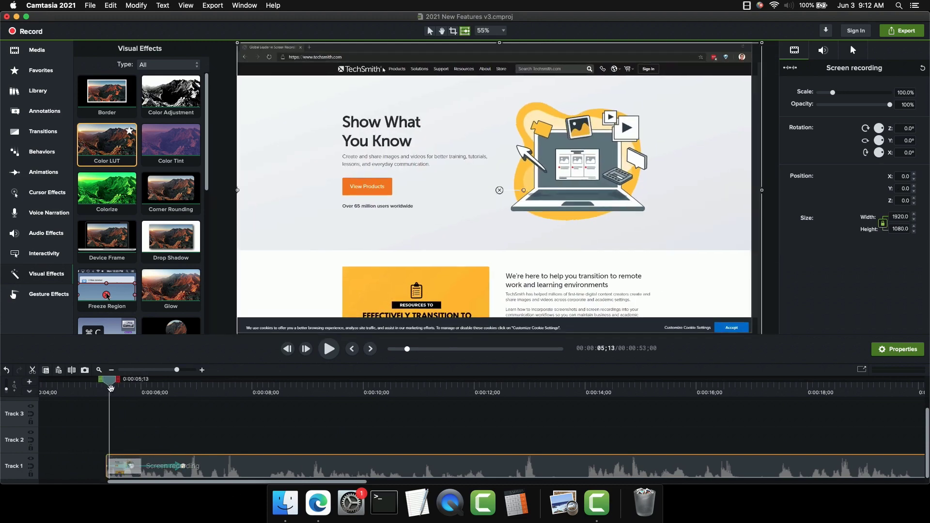
{"action": "left_click_drag", "start_coordinate": [111, 388], "coordinate": [485, 401]}
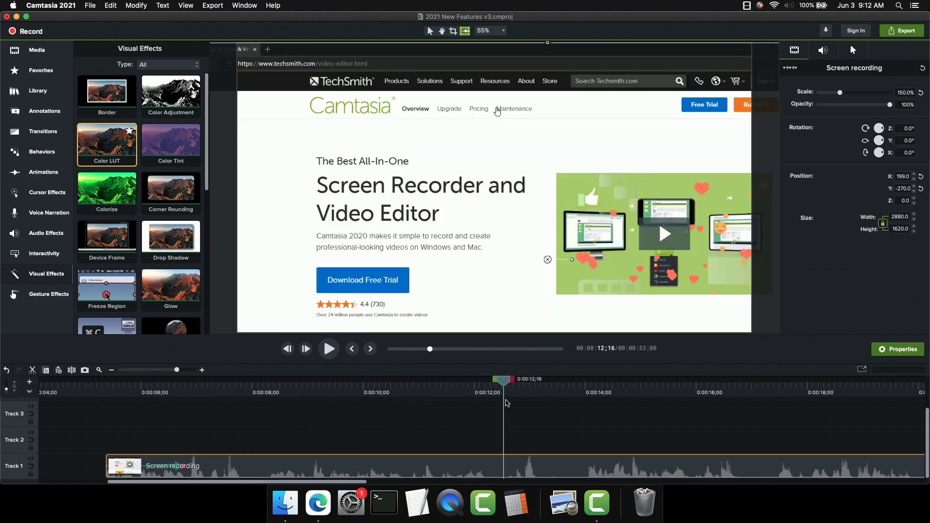
{"action": "left_click_drag", "start_coordinate": [506, 403], "coordinate": [540, 401]}
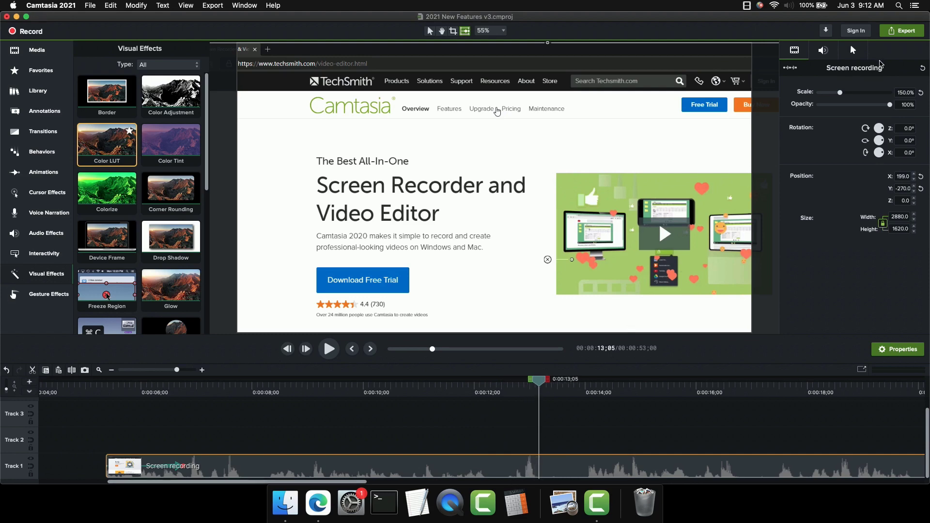
Recentre the recording back at full-frame size and preview the zoom-out animation.
{"action": "left_click_drag", "start_coordinate": [581, 243], "coordinate": [530, 170]}
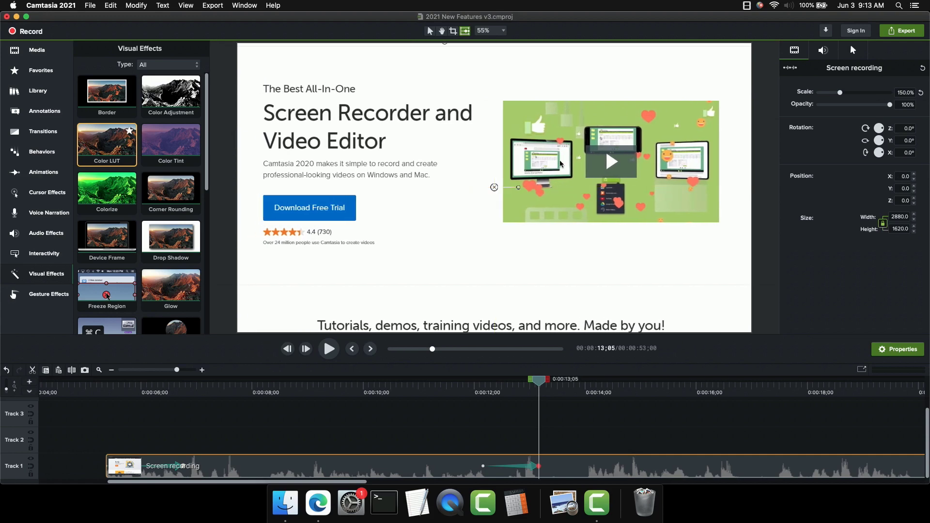
{"action": "left_click", "coordinate": [921, 92]}
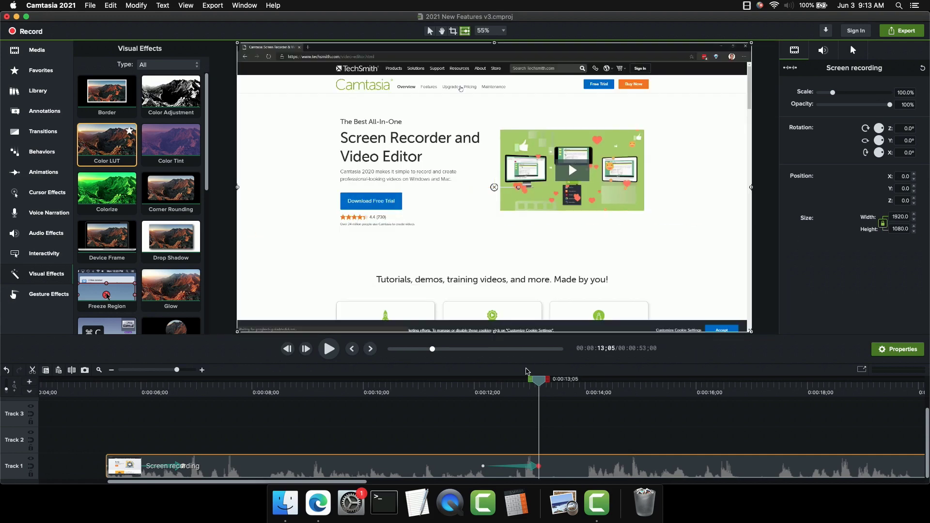
{"action": "left_click", "coordinate": [439, 393]}
{"action": "left_click_drag", "start_coordinate": [439, 393], "coordinate": [797, 383]}
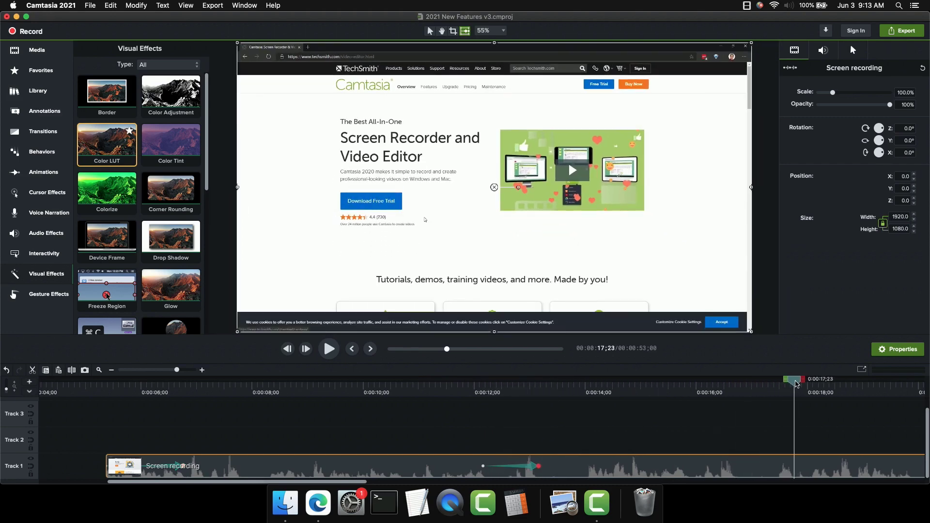
{"action": "key", "text": "shift+a"}
Slide the recording right to X 960, preview it, then turn off auto-animate and fit the timeline.
{"action": "left_click_drag", "start_coordinate": [320, 185], "coordinate": [570, 182]}
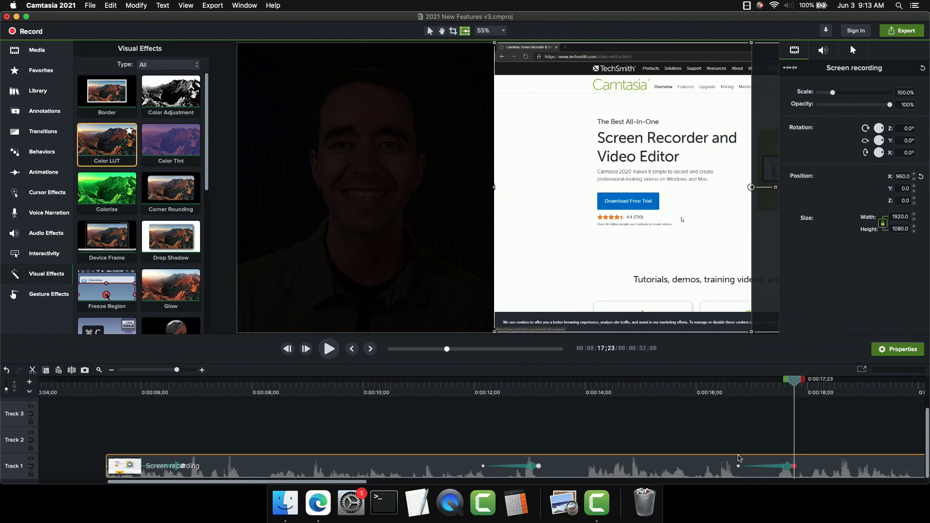
{"action": "mouse_move", "coordinate": [794, 381]}
{"action": "left_mouse_down"}
{"action": "mouse_move", "coordinate": [733, 381]}
{"action": "mouse_move", "coordinate": [810, 381]}
{"action": "left_mouse_up"}
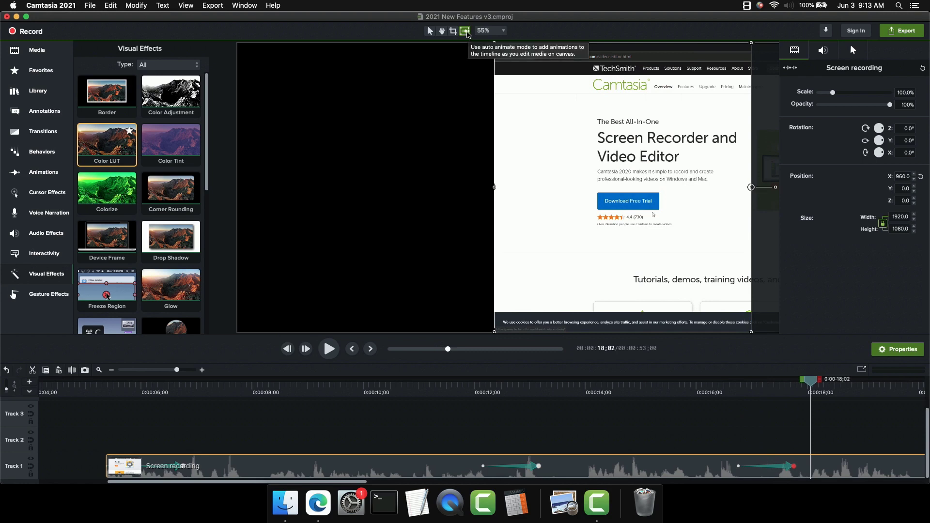
{"action": "left_click", "coordinate": [430, 31]}
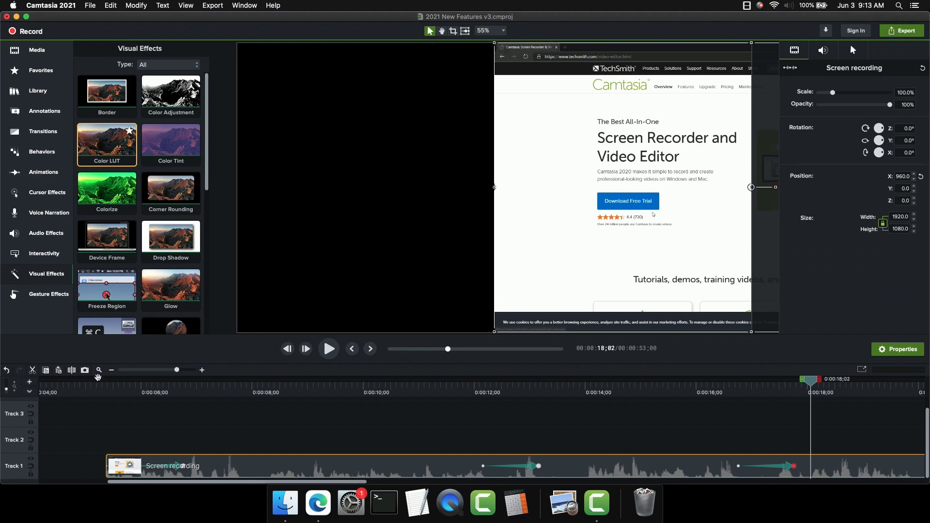
{"action": "left_click", "coordinate": [99, 370]}
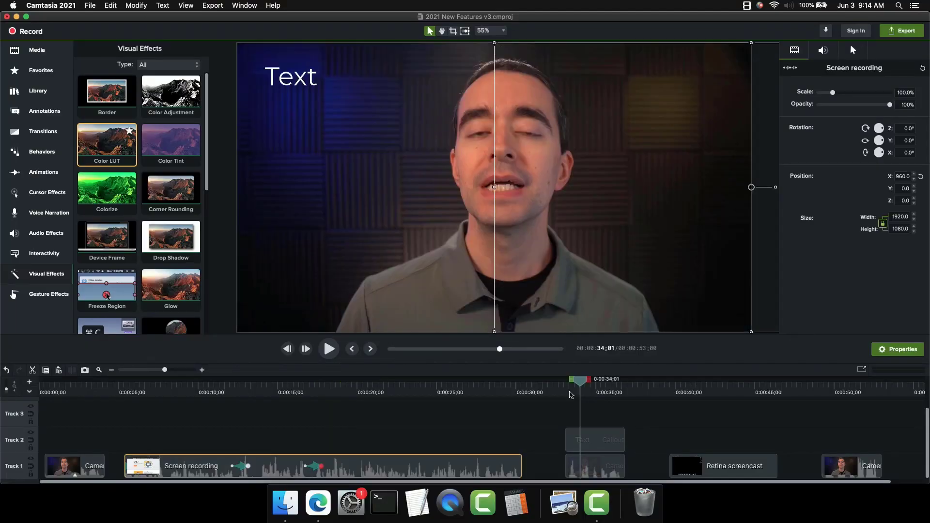
Move the Text callout clip up to Track 3 and position the callout down the left side.
{"action": "left_click", "coordinate": [562, 440]}
{"action": "left_click", "coordinate": [601, 441]}
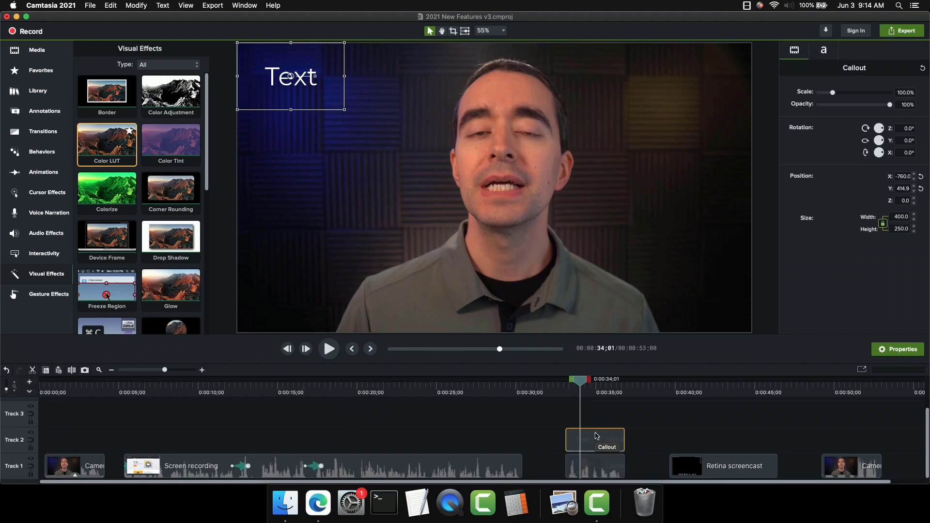
{"action": "left_click_drag", "start_coordinate": [596, 436], "coordinate": [596, 414]}
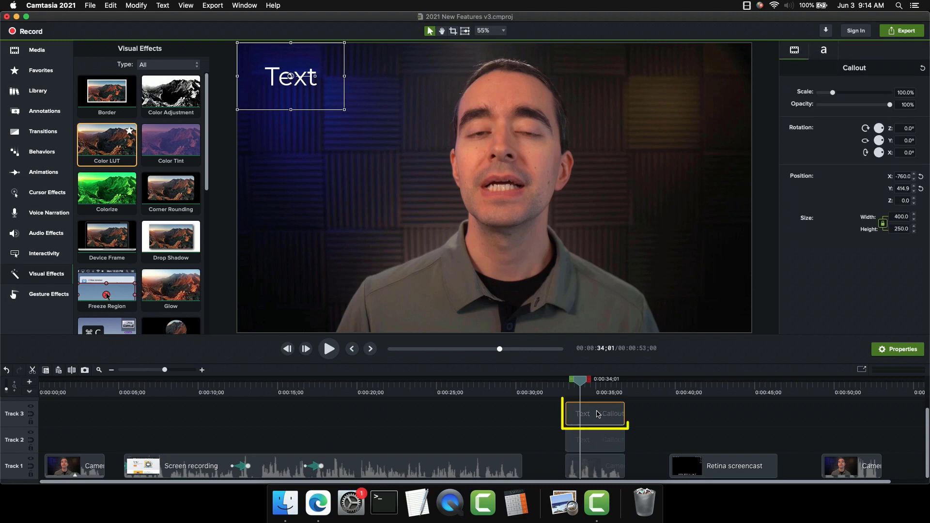
{"action": "left_click_drag", "start_coordinate": [303, 84], "coordinate": [272, 209]}
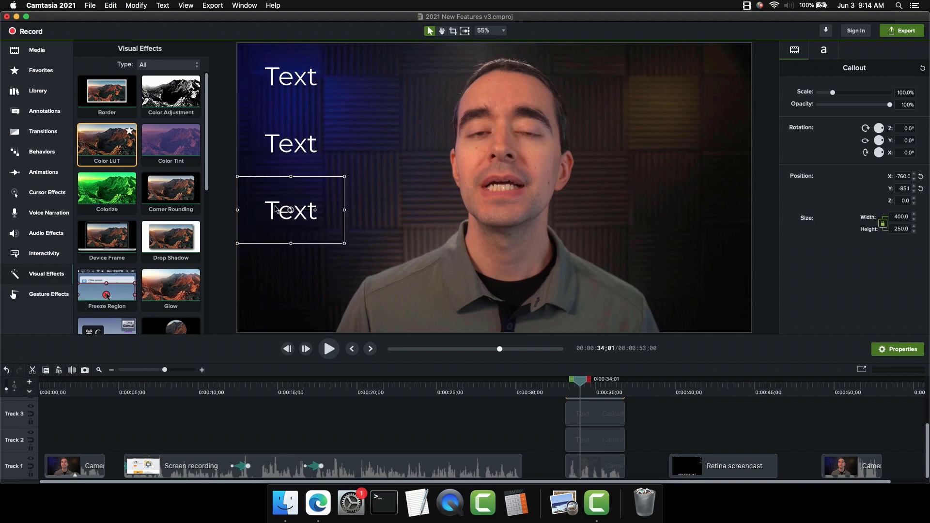
Select all three Text callouts and Option-drag copies to the right side of the frame.
{"action": "left_click_drag", "start_coordinate": [640, 449], "coordinate": [575, 381]}
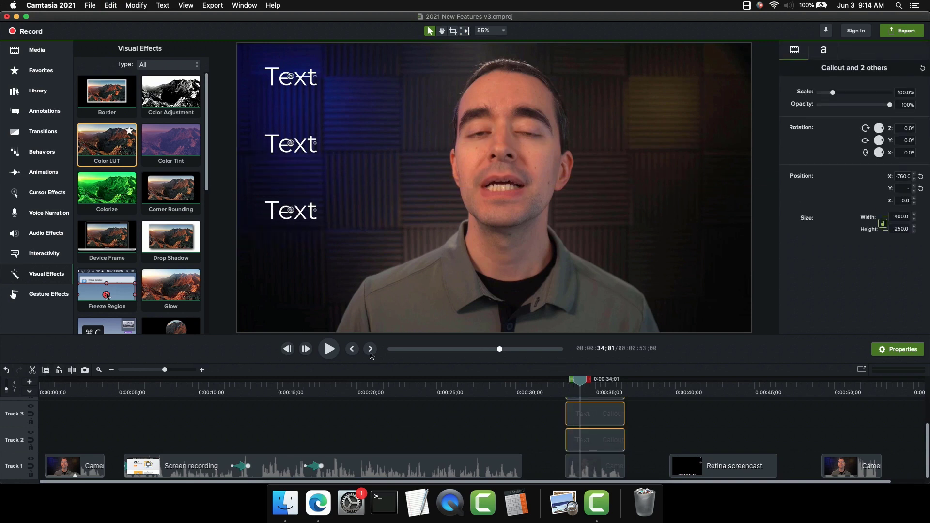
{"action": "left_click_drag", "start_coordinate": [283, 148], "coordinate": [689, 148]}
{"action": "scroll", "coordinate": [641, 428], "scroll_direction": "up", "scroll_amount": 4}
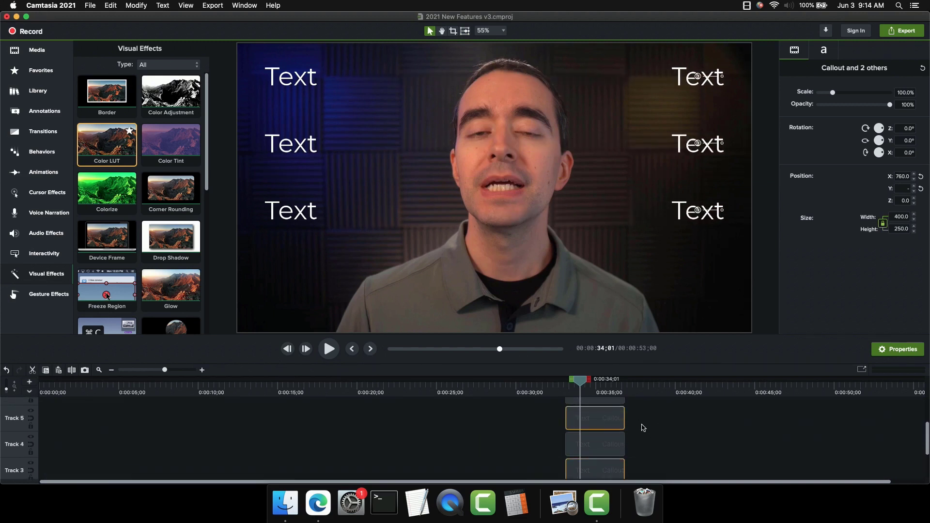
{"action": "scroll", "coordinate": [642, 427], "scroll_direction": "down", "scroll_amount": 4}
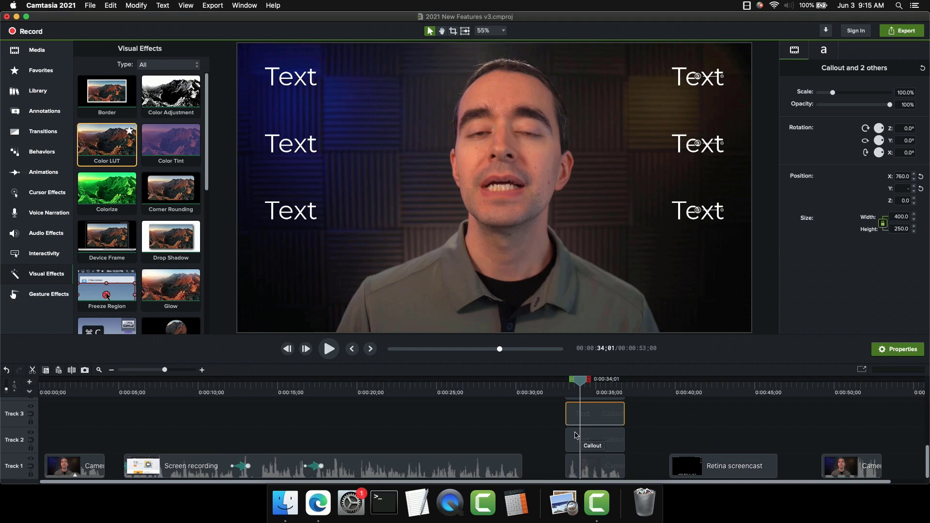
{"action": "left_click", "coordinate": [51, 391]}
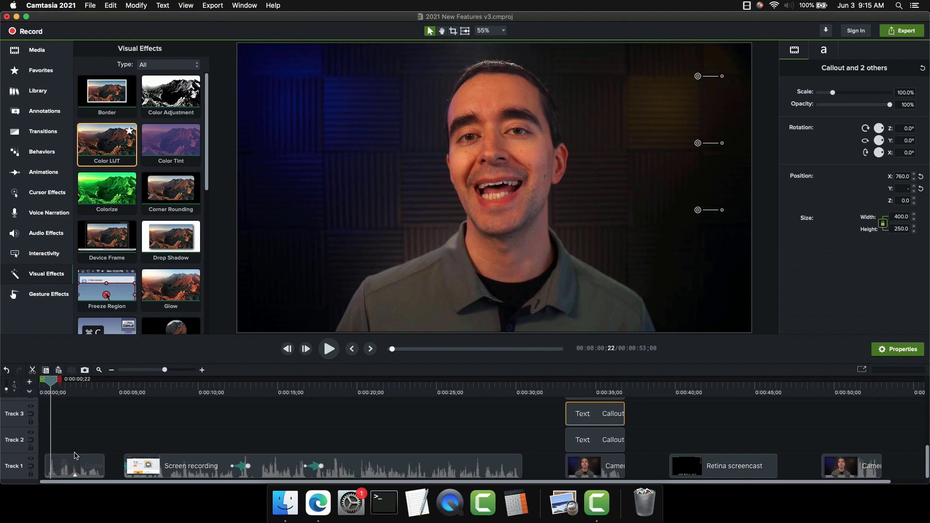
{"action": "left_click", "coordinate": [586, 387]}
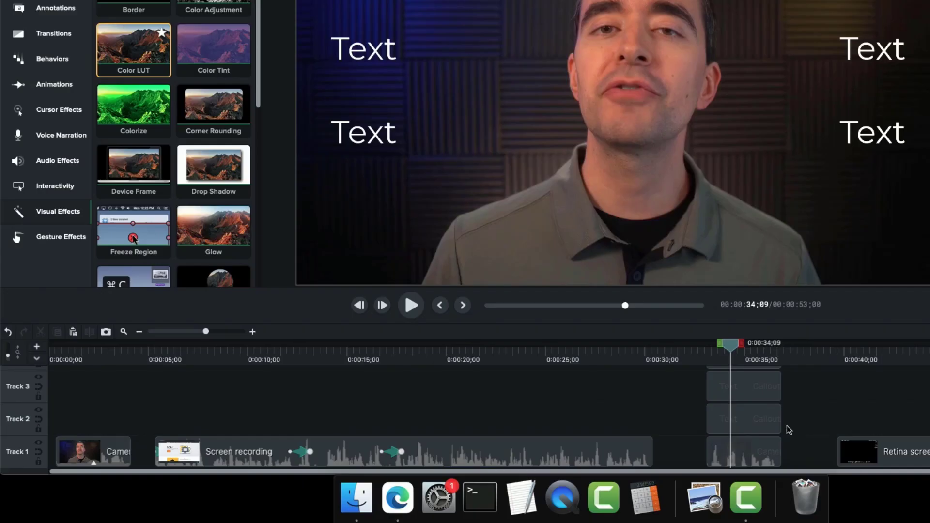
Jump the playhead to the project start by entering 0 in the time display.
{"action": "left_click", "coordinate": [757, 304]}
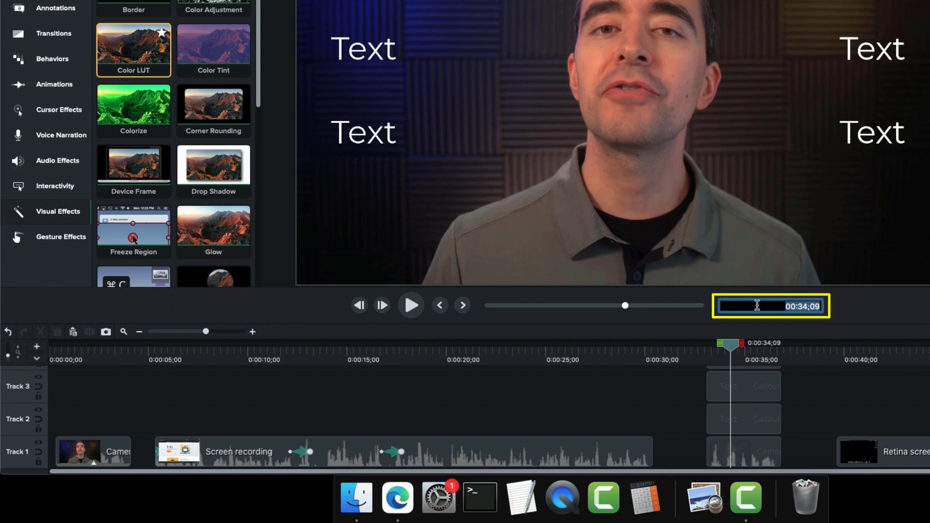
{"action": "type", "text": "0"}
{"action": "key", "text": "Return"}
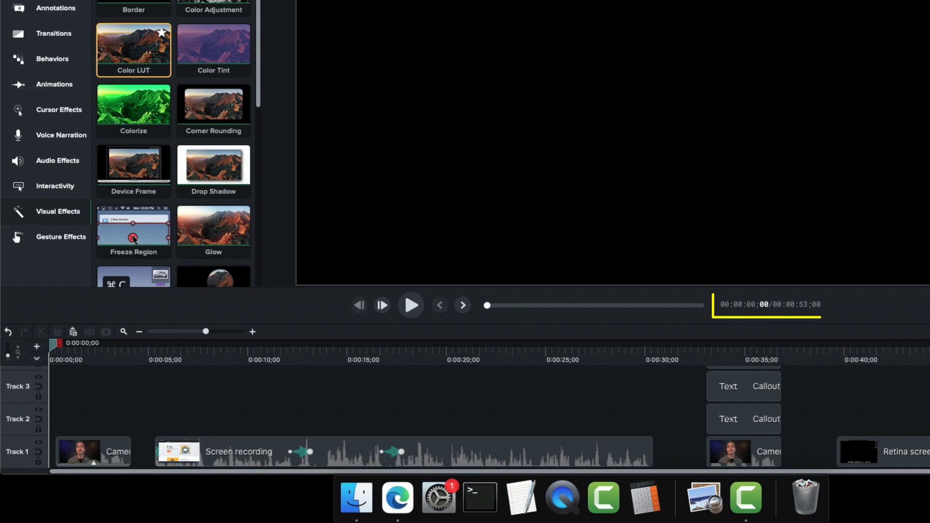
Jump the playhead to 0:00:35;00, then begin entering another time, 12.
{"action": "left_click", "coordinate": [764, 307]}
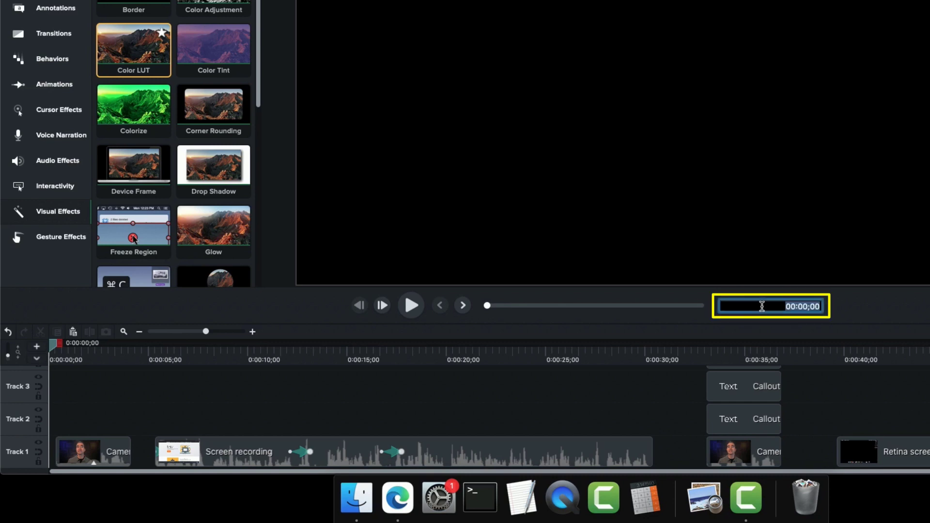
{"action": "type", "text": "35;00"}
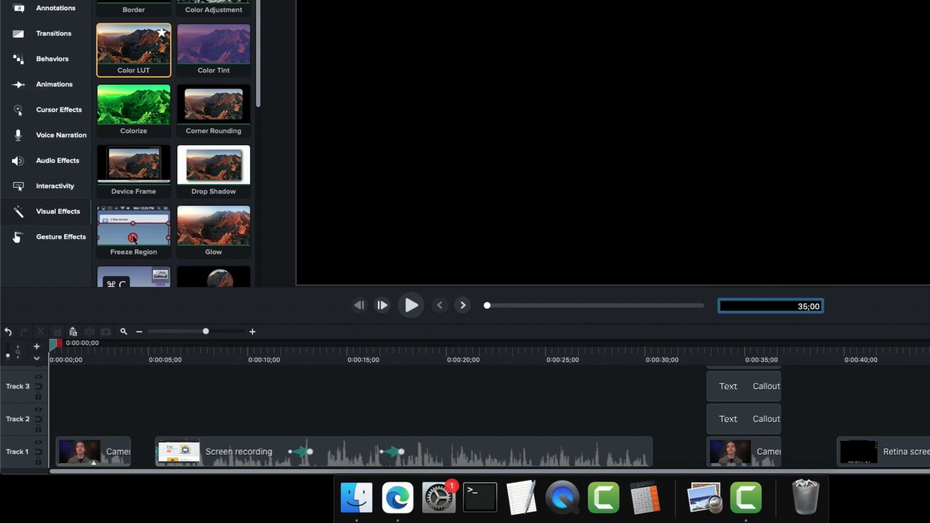
{"action": "key", "text": "Return"}
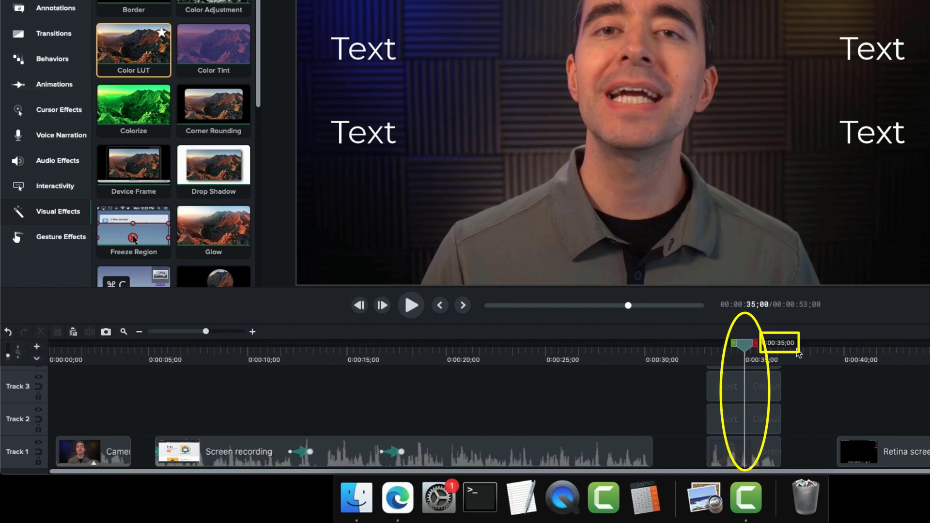
{"action": "left_click", "coordinate": [789, 308]}
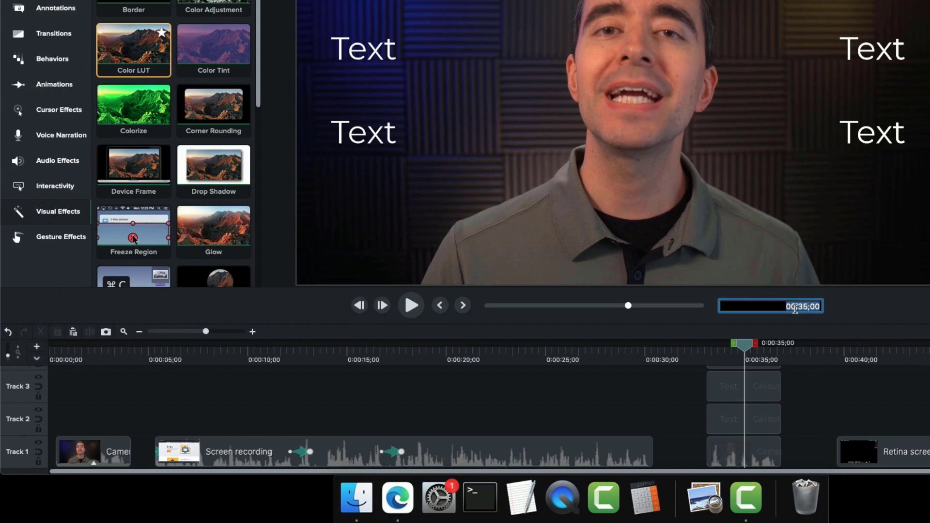
{"action": "type", "text": "12"}
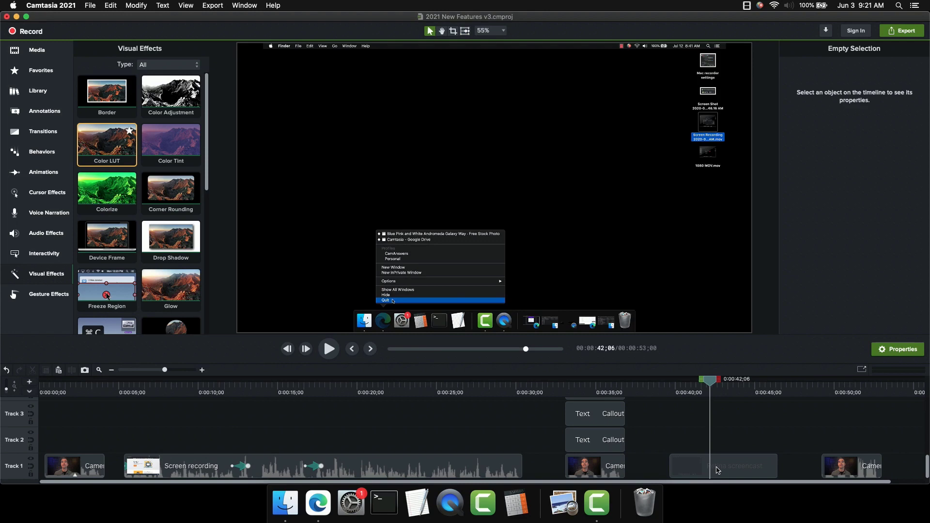
{"action": "left_click", "coordinate": [718, 470]}
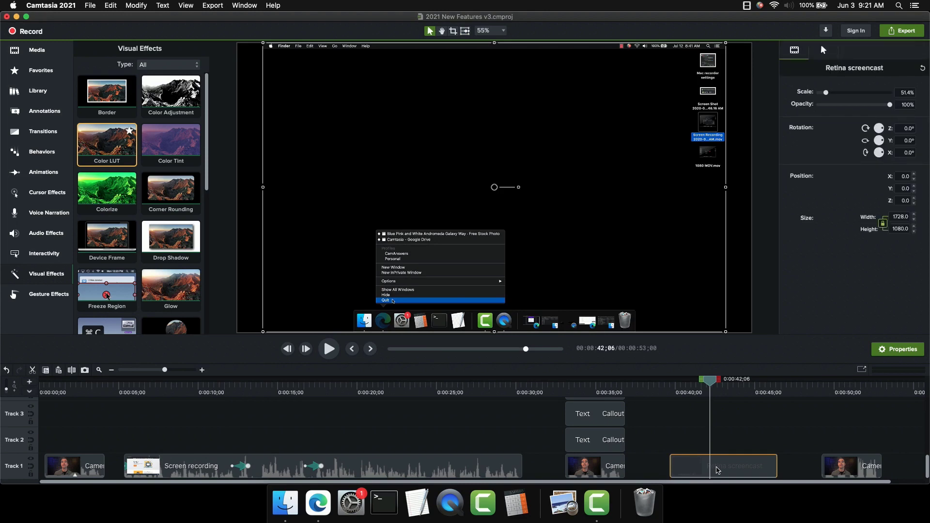
{"action": "right_click", "coordinate": [716, 468]}
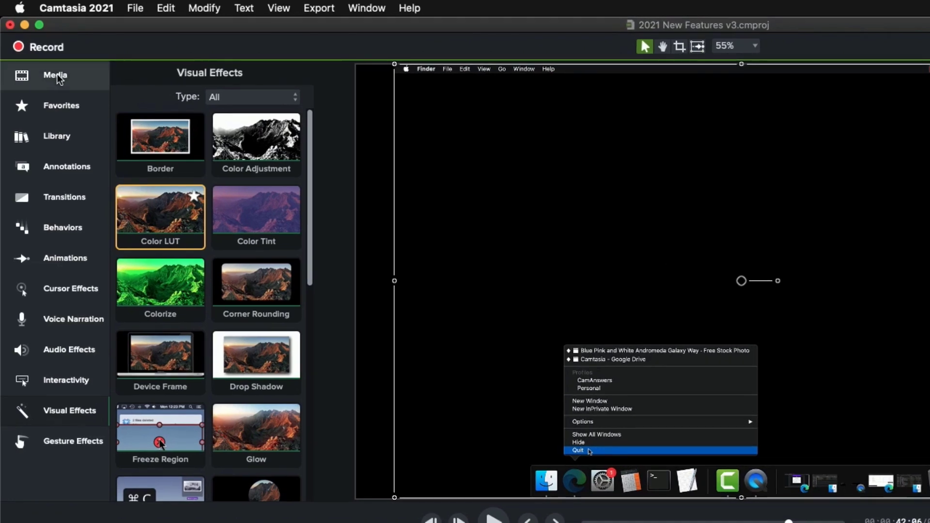
{"action": "left_click", "coordinate": [57, 76]}
{"action": "right_click", "coordinate": [169, 144]}
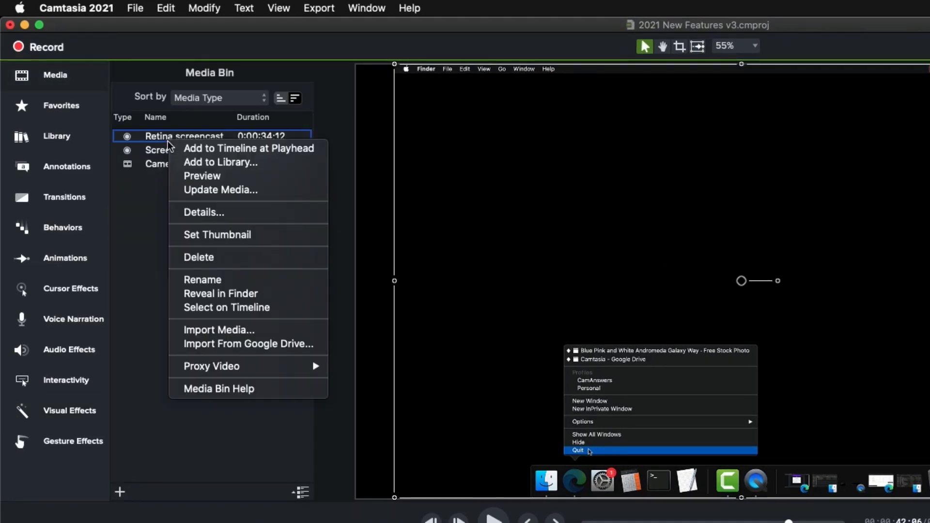
{"action": "left_click", "coordinate": [249, 217]}
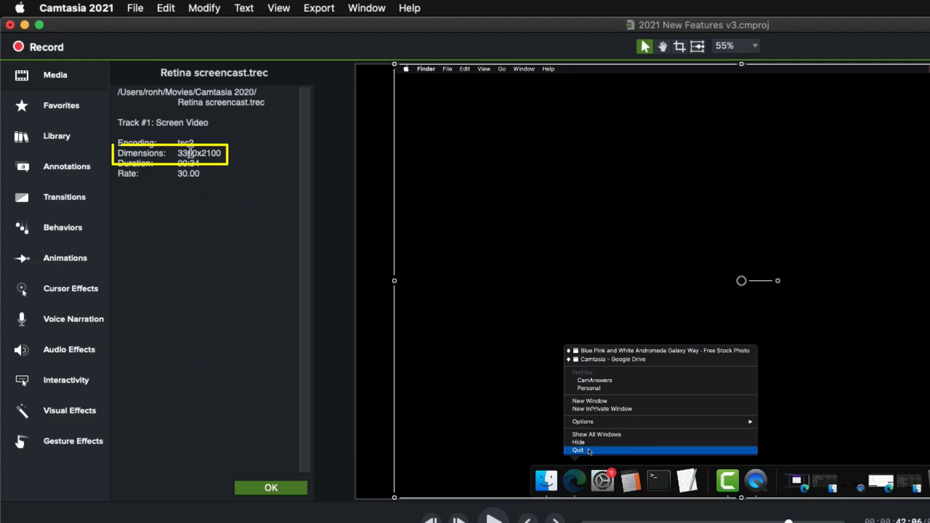
{"action": "left_click", "coordinate": [755, 46]}
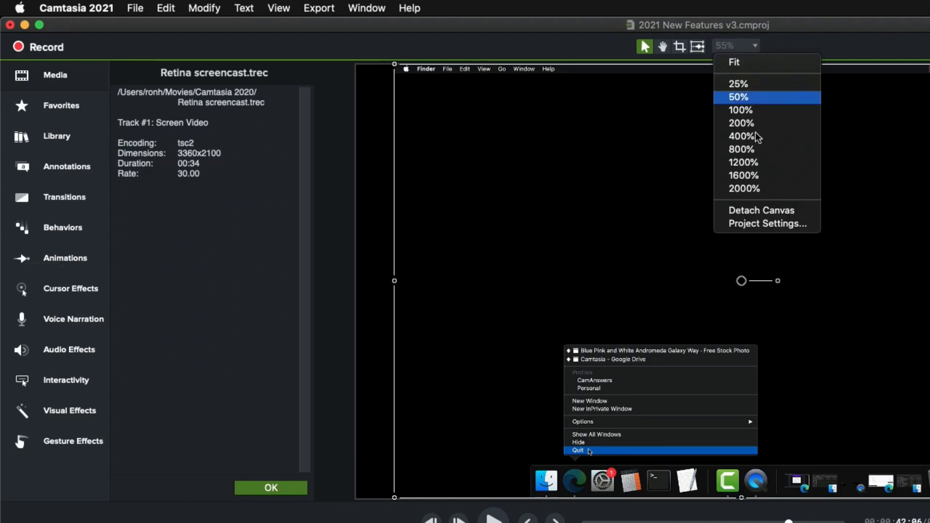
{"action": "left_click", "coordinate": [770, 224]}
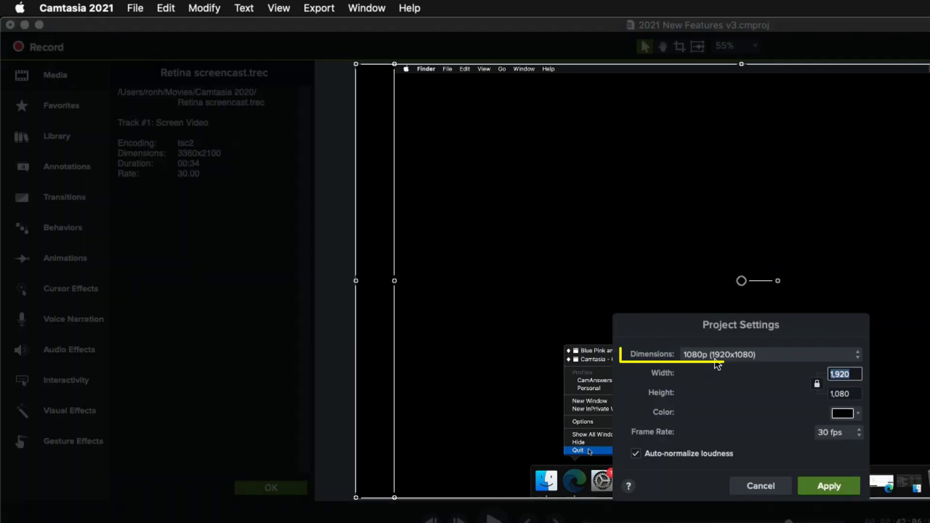
{"action": "left_click", "coordinate": [770, 486]}
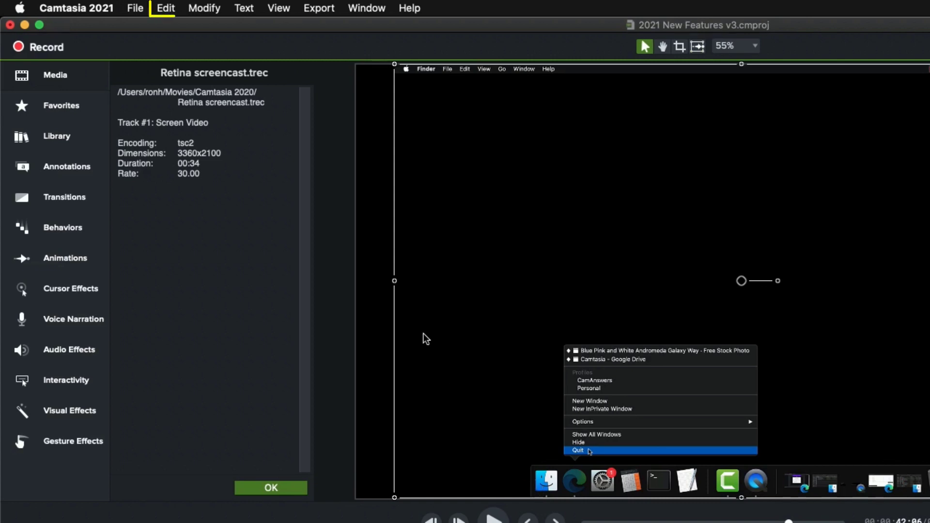
Open Zoom-n-Pan for the Retina screencast and return to 0:00:41.
{"action": "left_click", "coordinate": [168, 9]}
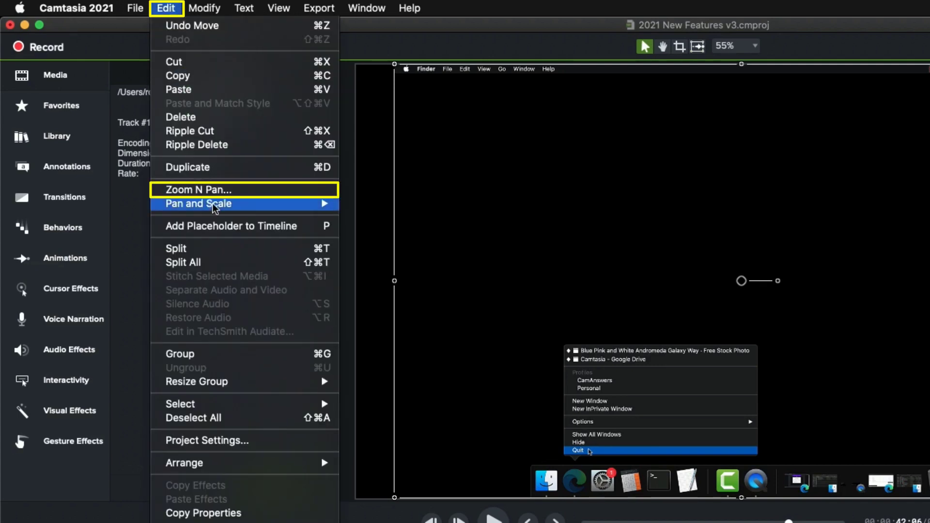
{"action": "left_click", "coordinate": [218, 189]}
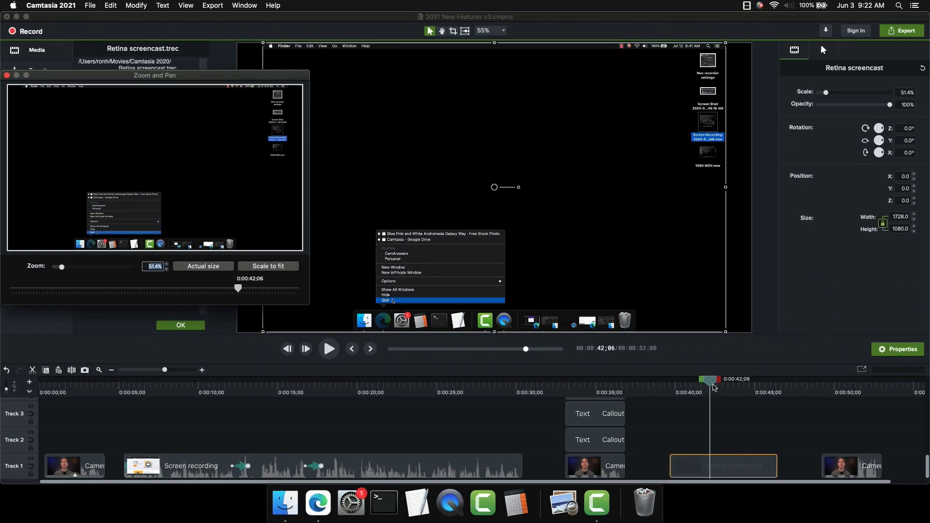
{"action": "left_click_drag", "start_coordinate": [713, 386], "coordinate": [694, 381]}
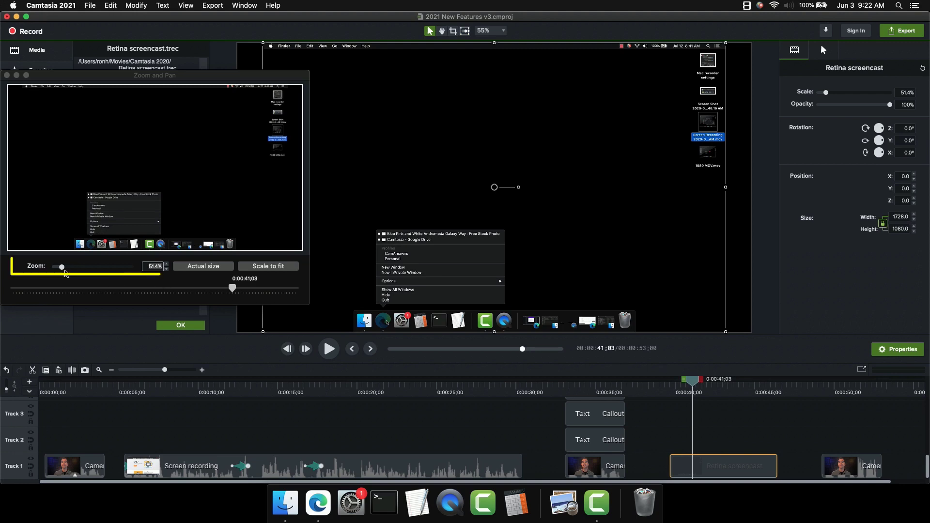
Zoom from about 68% to actual 100% size, pan down-left to the dock, and advance to about 0:00:42.
{"action": "left_click_drag", "start_coordinate": [61, 268], "coordinate": [66, 272]}
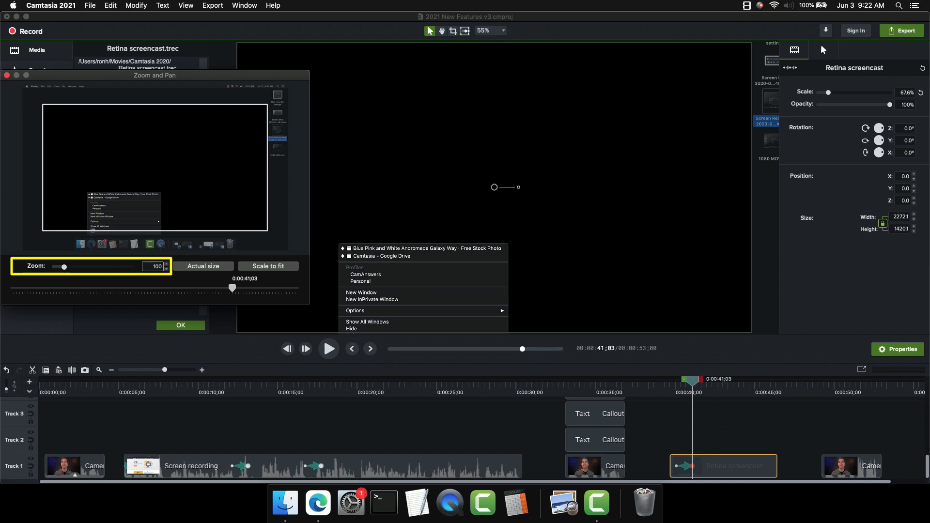
{"action": "left_click", "coordinate": [186, 266]}
{"action": "mouse_move", "coordinate": [166, 175]}
{"action": "left_mouse_down"}
{"action": "mouse_move", "coordinate": [144, 207]}
{"action": "mouse_move", "coordinate": [157, 214]}
{"action": "left_mouse_up"}
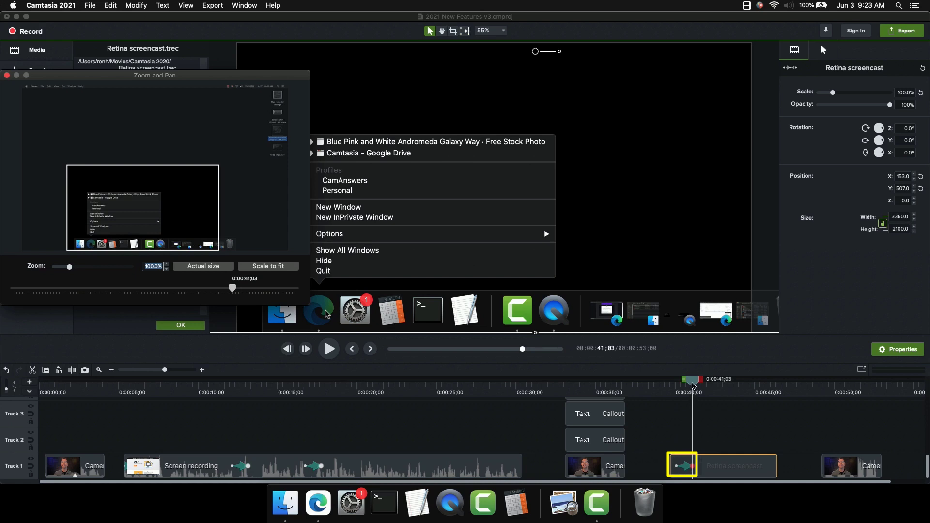
{"action": "left_click_drag", "start_coordinate": [693, 385], "coordinate": [753, 381]}
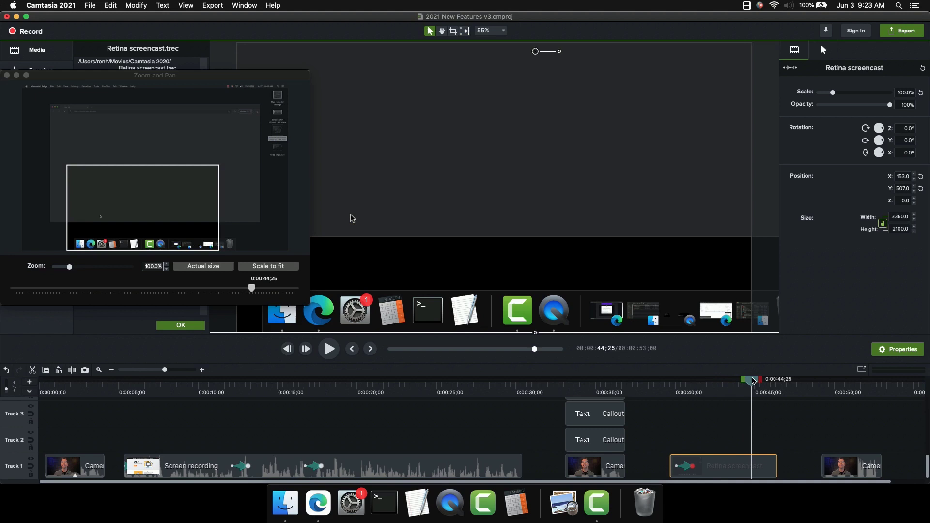
{"action": "left_click_drag", "start_coordinate": [753, 382], "coordinate": [754, 381]}
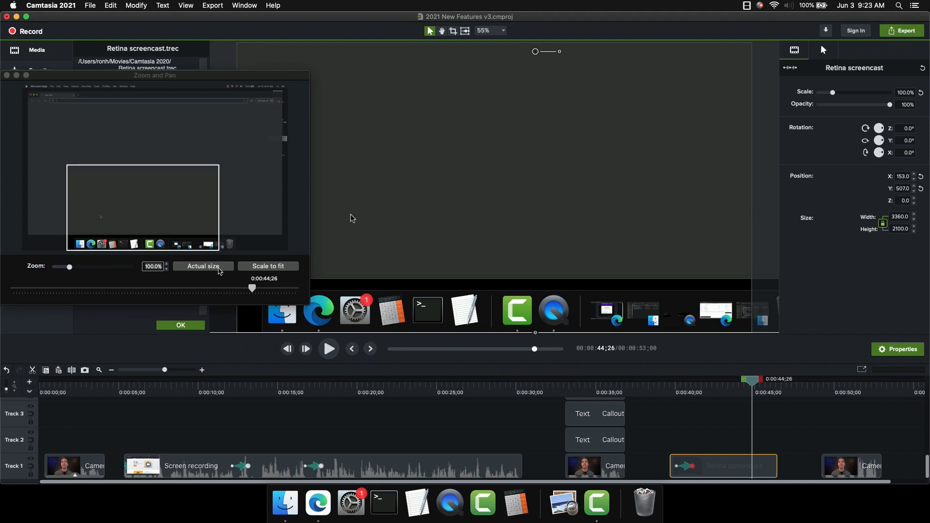
Scale the clip back to fit and lengthen the Retina screencast on Track 1 past the InPrivate Browsing part.
{"action": "left_click", "coordinate": [261, 270]}
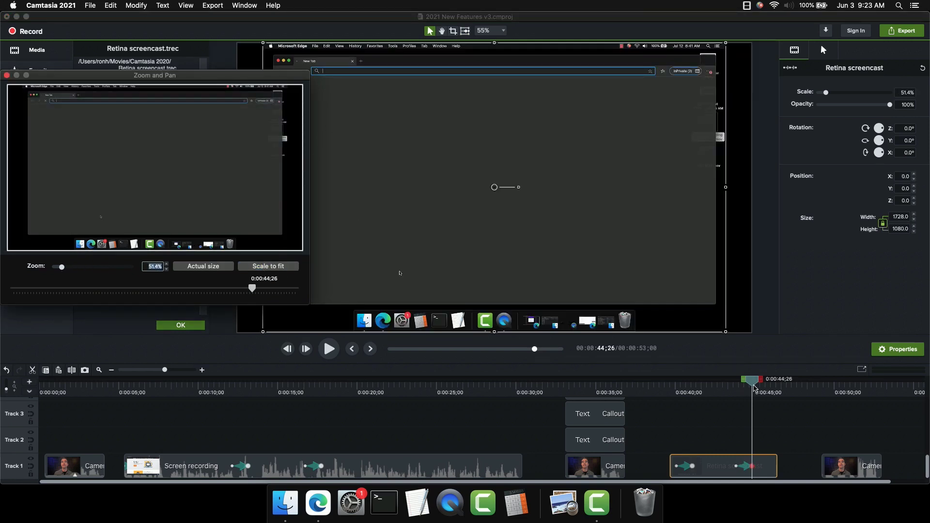
{"action": "left_click_drag", "start_coordinate": [755, 387], "coordinate": [773, 386]}
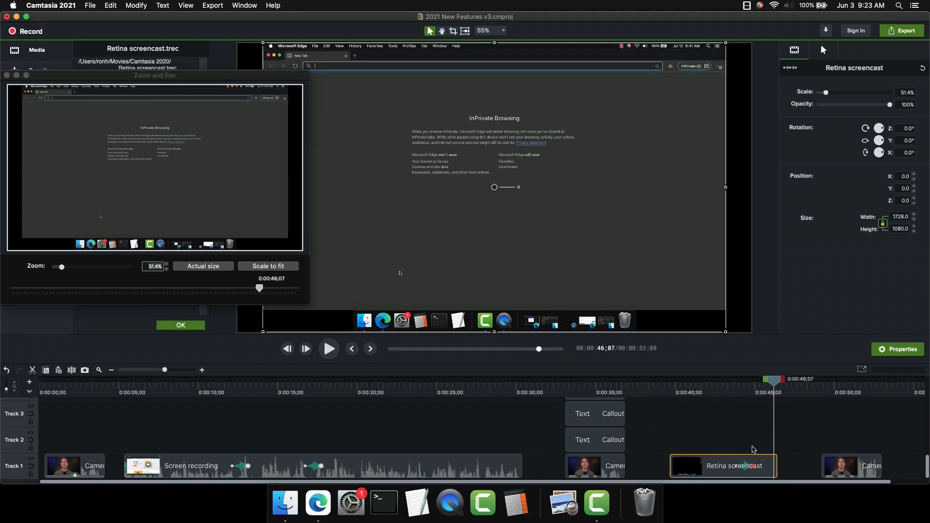
{"action": "left_click_drag", "start_coordinate": [776, 466], "coordinate": [821, 466]}
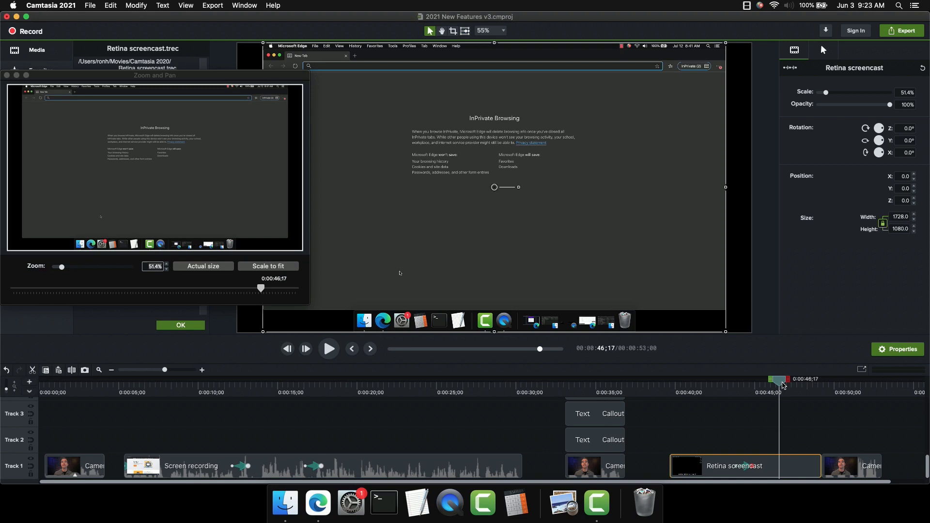
{"action": "left_click_drag", "start_coordinate": [778, 382], "coordinate": [784, 386]}
Set the zoom to 75% and pan to the top-left of the Edge window.
{"action": "left_click", "coordinate": [155, 282]}
{"action": "type", "text": "75"}
{"action": "key", "text": "Return"}
{"action": "left_click_drag", "start_coordinate": [160, 176], "coordinate": [128, 149]}
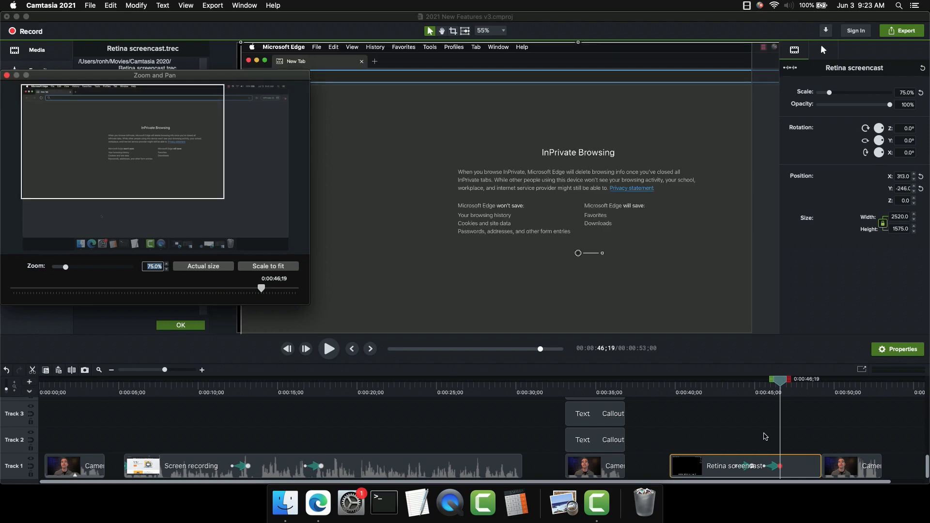
{"action": "mouse_move", "coordinate": [780, 379]}
{"action": "left_mouse_down"}
{"action": "mouse_move", "coordinate": [675, 380]}
{"action": "mouse_move", "coordinate": [758, 373]}
{"action": "mouse_move", "coordinate": [765, 362]}
{"action": "mouse_move", "coordinate": [793, 378]}
{"action": "left_mouse_up"}
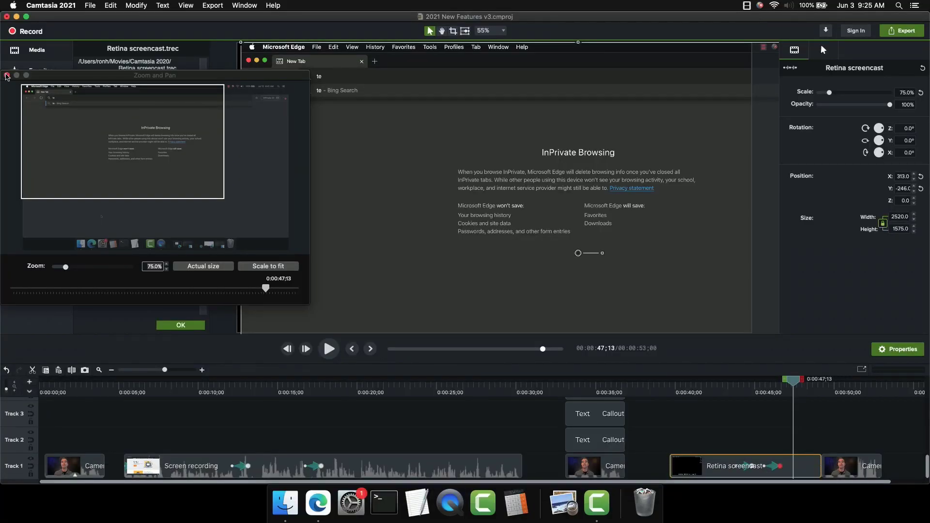
Close Zoom and Pan, open General preferences, then Camtasia System Permissions.
{"action": "left_click", "coordinate": [7, 76]}
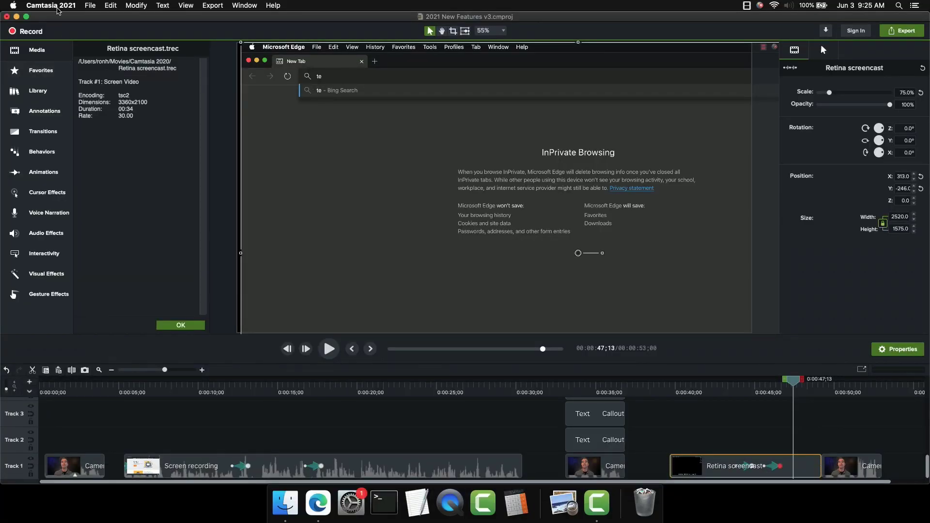
{"action": "left_click", "coordinate": [58, 6]}
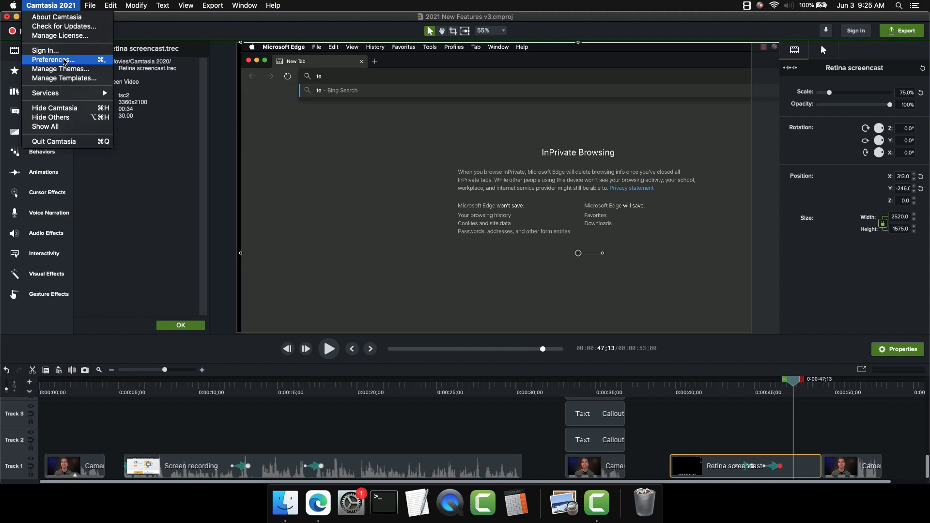
{"action": "key", "text": "super+comma"}
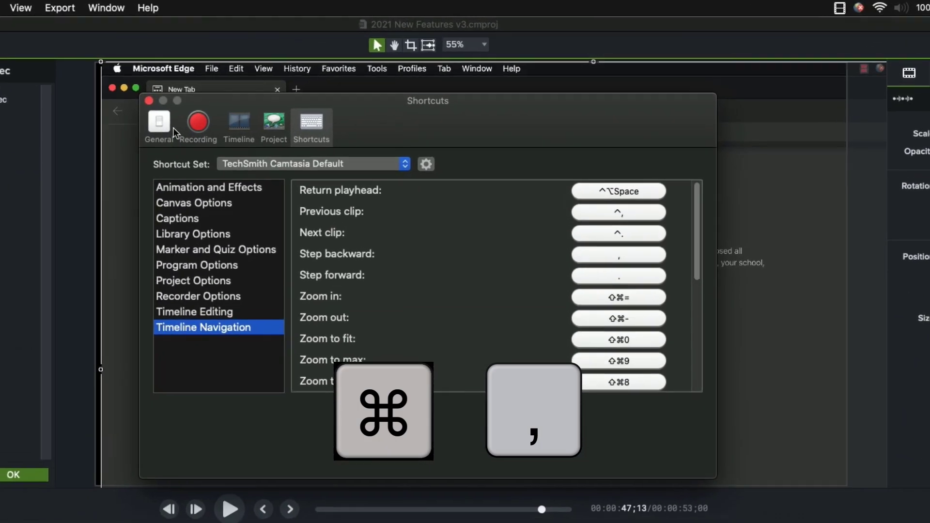
{"action": "left_click", "coordinate": [282, 87]}
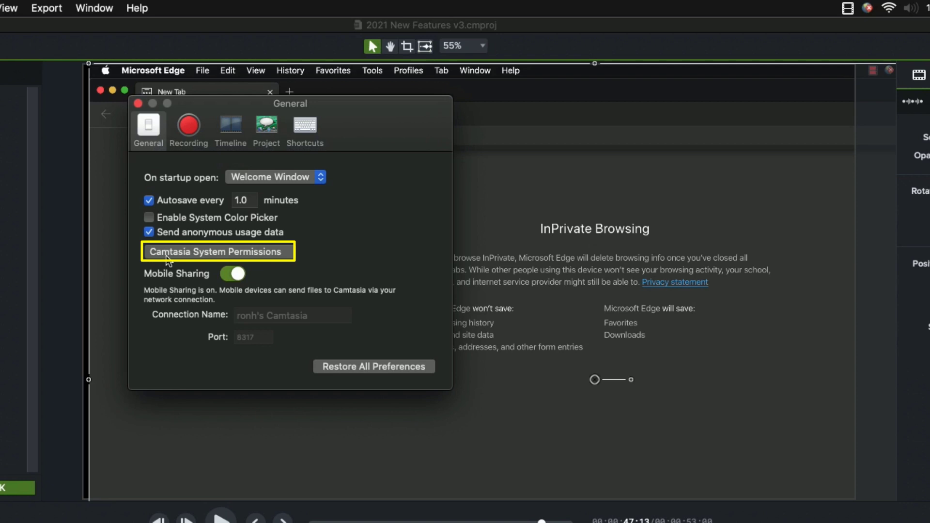
{"action": "left_click", "coordinate": [167, 253]}
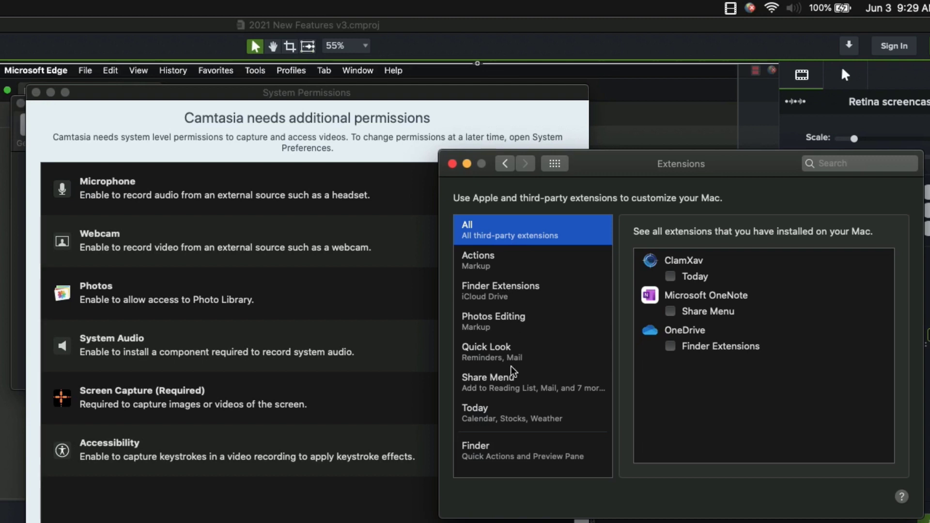
Browse the Quick Look, Actions and All extensions categories, then switch to Timeline preferences.
{"action": "left_click", "coordinate": [511, 366]}
{"action": "left_click", "coordinate": [505, 264]}
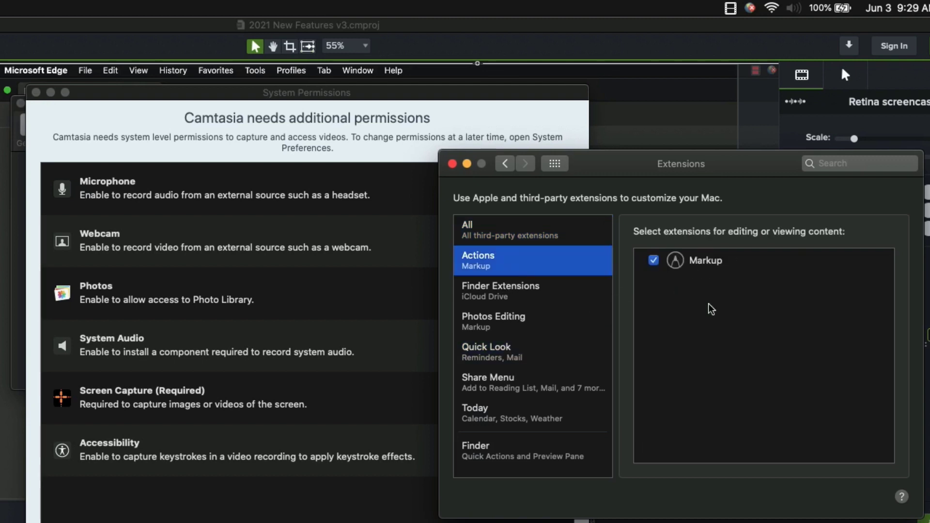
{"action": "left_click", "coordinate": [511, 237]}
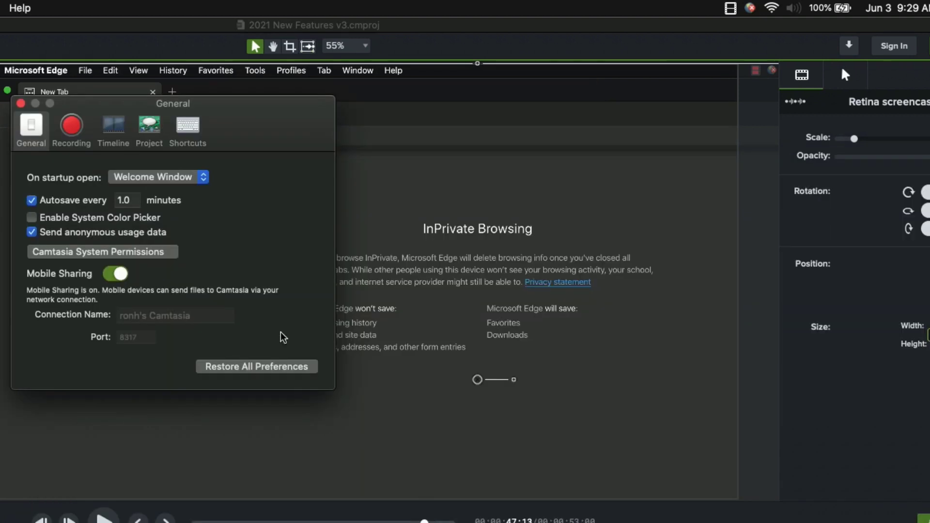
{"action": "left_click", "coordinate": [120, 135]}
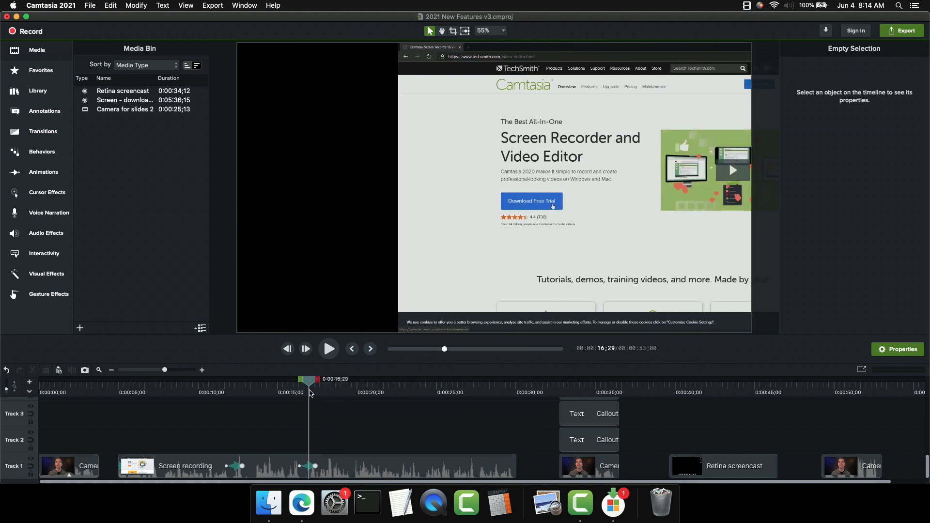
Lower the Screen recording clip's opacity to 77%, preview the slide-in from 0:00:15;28, then undo it.
{"action": "left_click", "coordinate": [329, 469]}
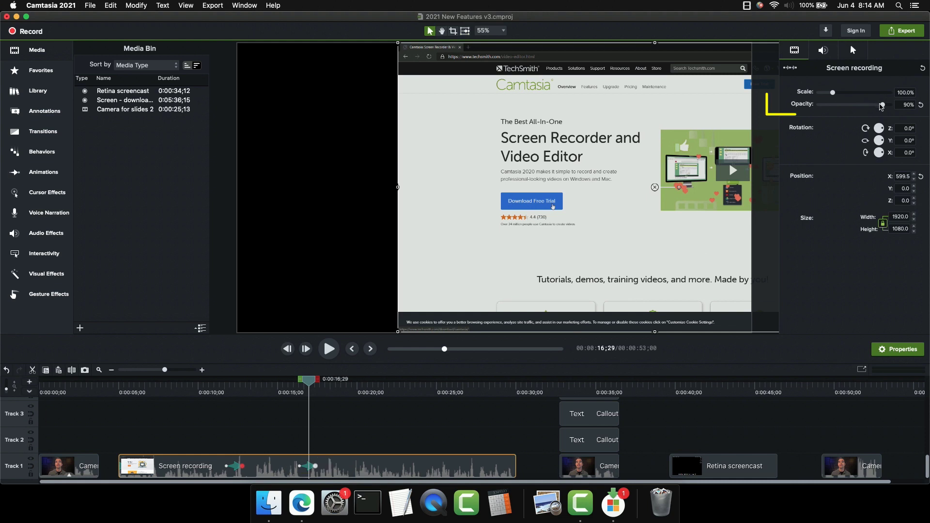
{"action": "left_click_drag", "start_coordinate": [882, 107], "coordinate": [875, 108]}
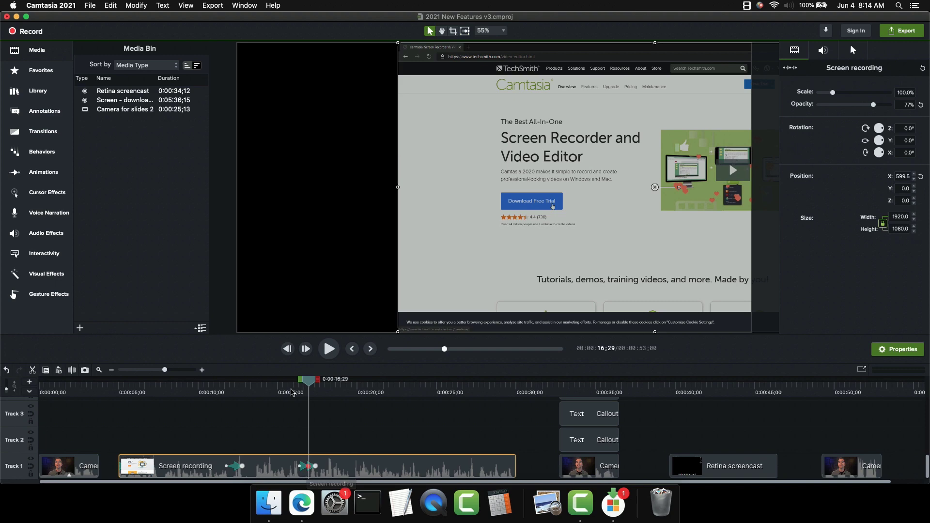
{"action": "left_click", "coordinate": [292, 391]}
{"action": "mouse_move", "coordinate": [292, 390]}
{"action": "left_mouse_down"}
{"action": "mouse_move", "coordinate": [320, 395]}
{"action": "mouse_move", "coordinate": [307, 393]}
{"action": "left_mouse_up"}
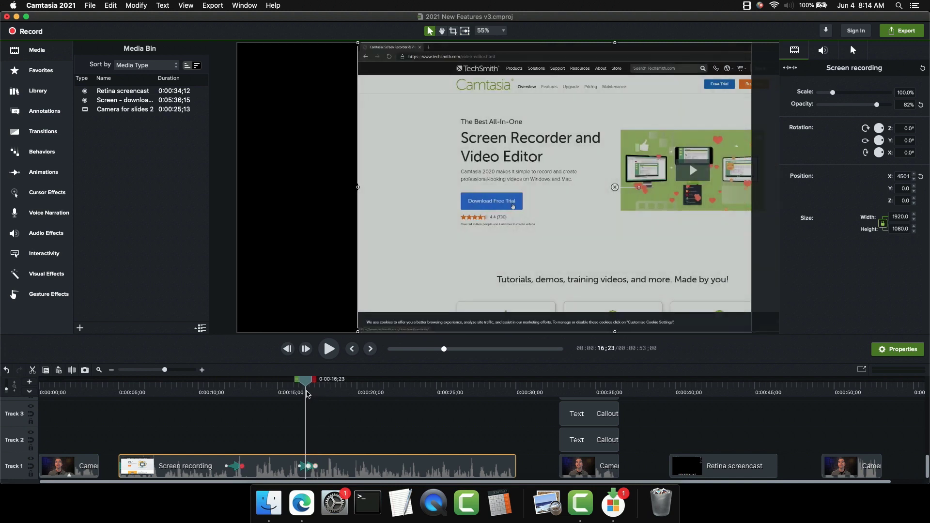
{"action": "key", "text": "super+z"}
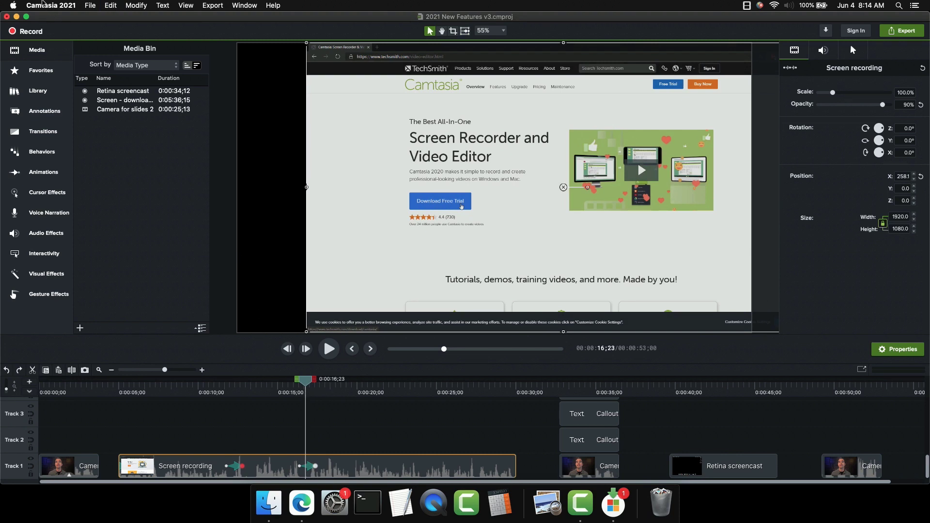
Turn off the Split animations option in Timeline preferences.
{"action": "left_click", "coordinate": [43, 5]}
{"action": "left_click", "coordinate": [54, 78]}
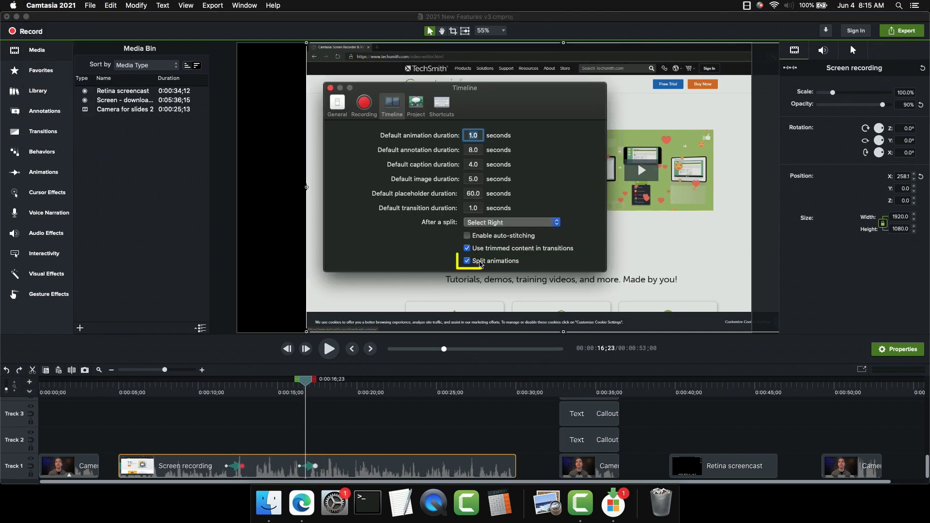
{"action": "left_click", "coordinate": [466, 261]}
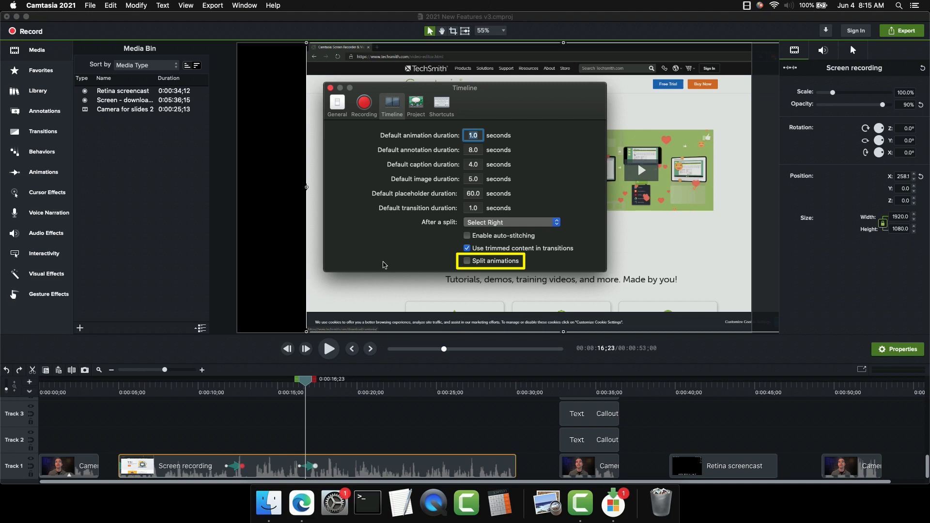
{"action": "left_click", "coordinate": [330, 88]}
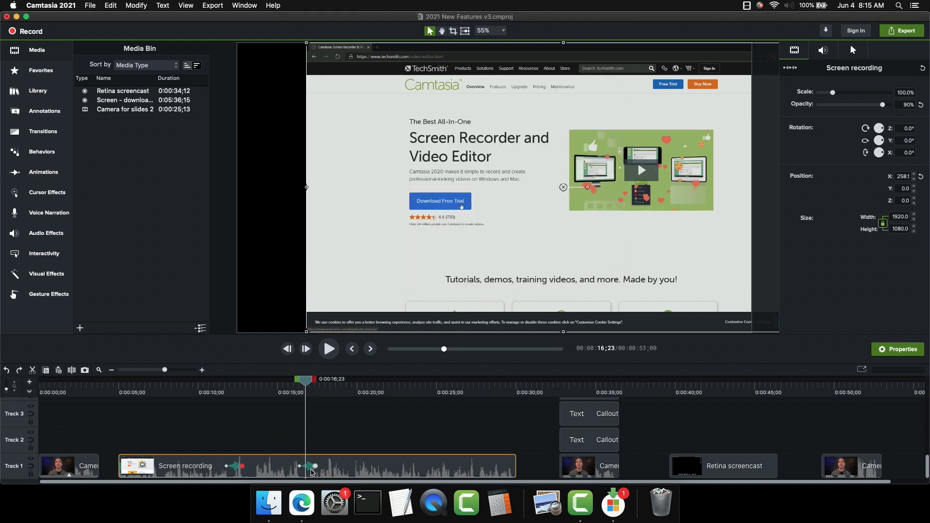
Set the clip's opacity to 79%, select its earlier animation, and step the playhead frame by frame.
{"action": "left_click_drag", "start_coordinate": [308, 377], "coordinate": [309, 377]}
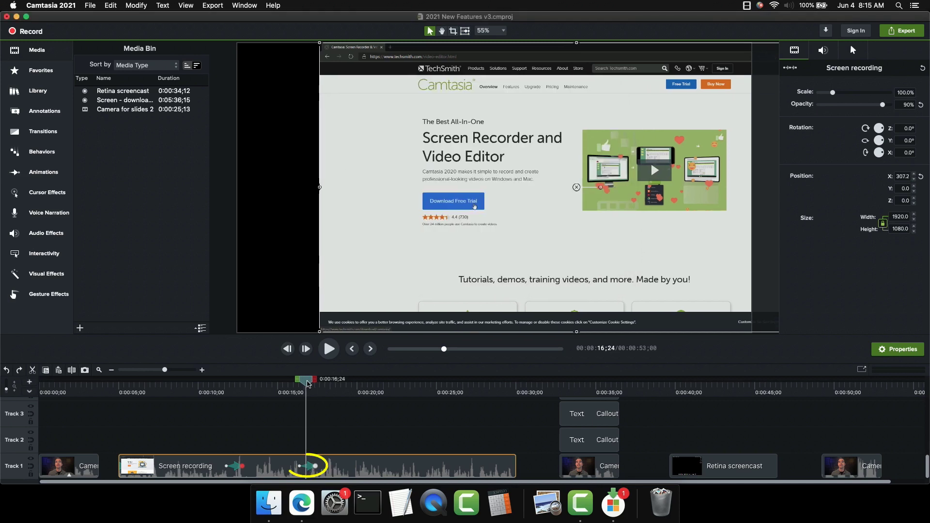
{"action": "left_click_drag", "start_coordinate": [882, 104], "coordinate": [874, 105]}
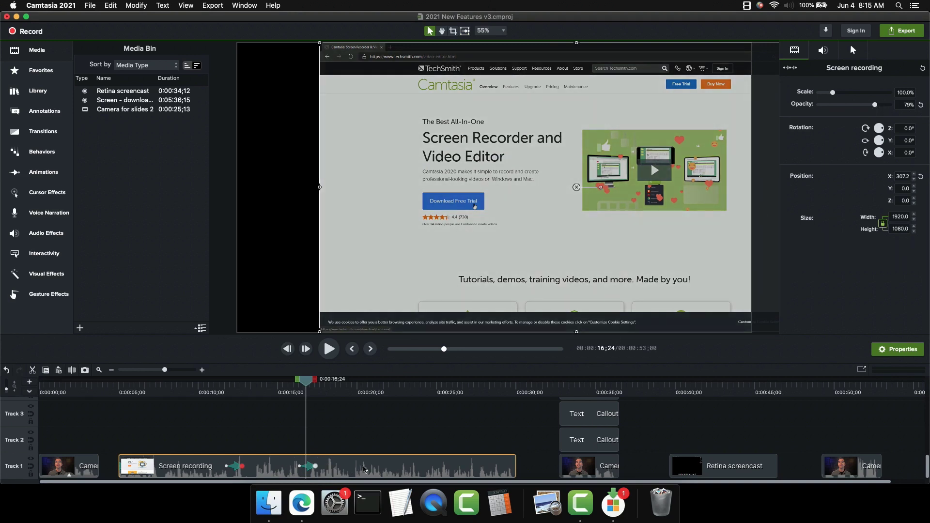
{"action": "left_click", "coordinate": [242, 467]}
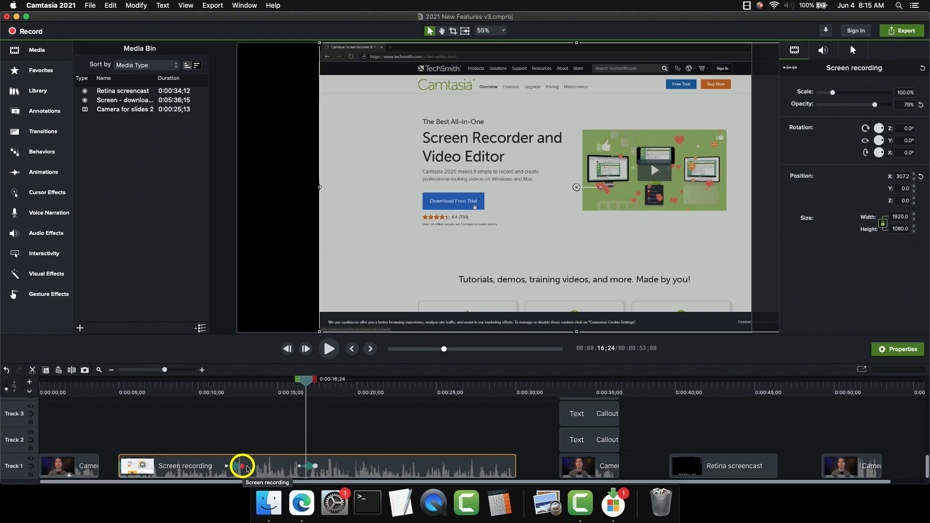
{"action": "left_click_drag", "start_coordinate": [347, 394], "coordinate": [309, 402]}
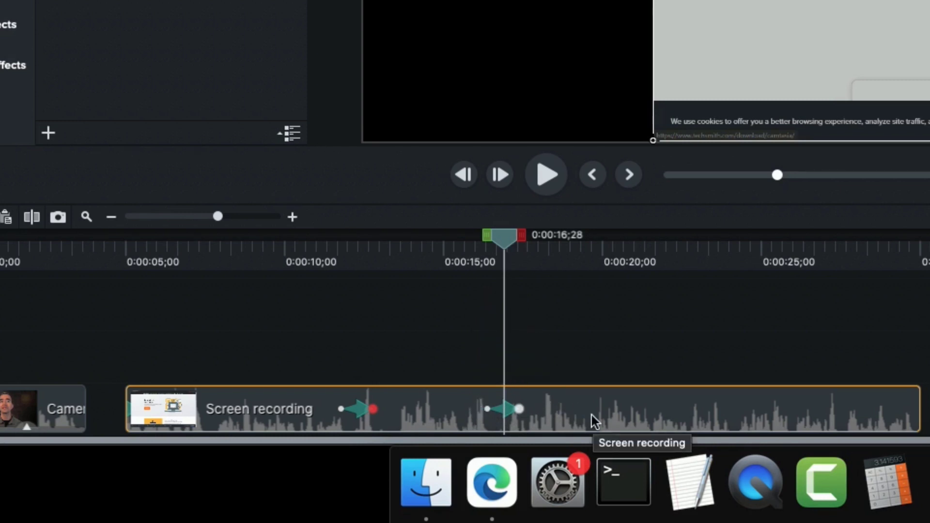
{"action": "key", "text": "Right"}
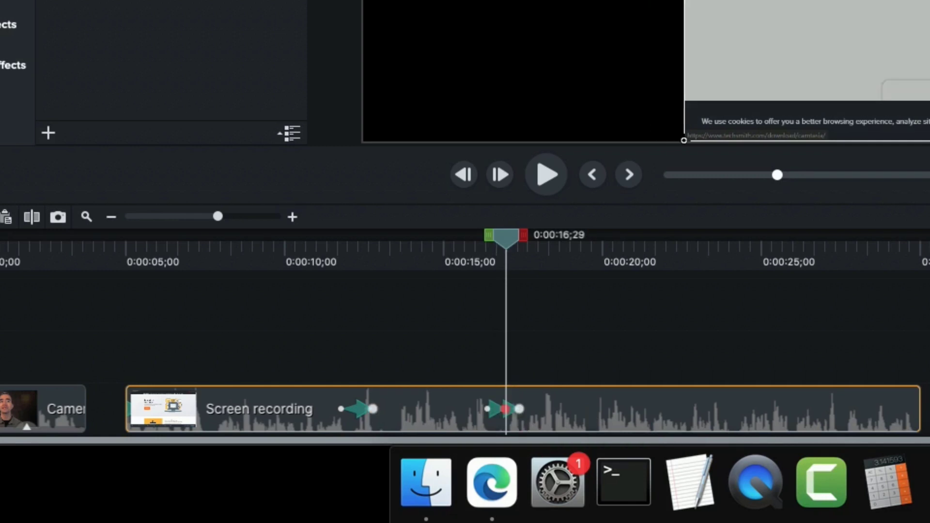
{"action": "key", "text": "Left"}
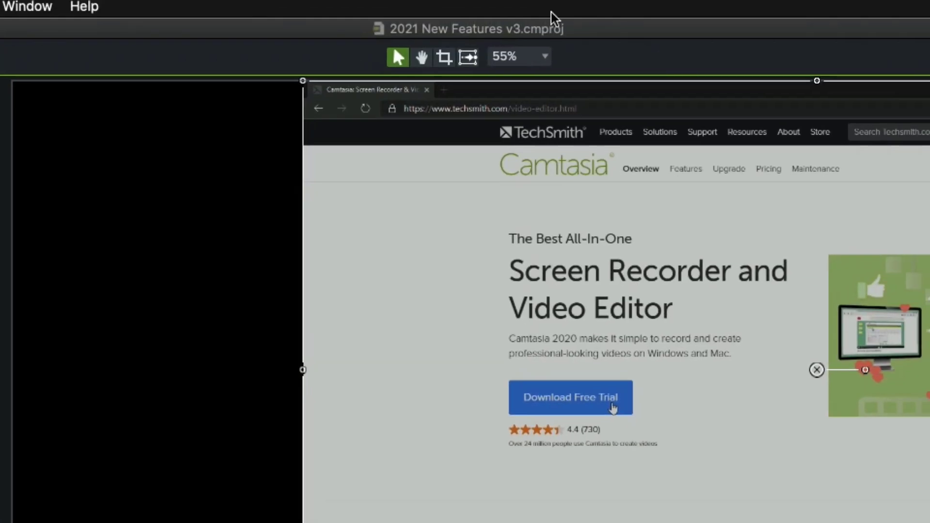
{"action": "left_click", "coordinate": [546, 63]}
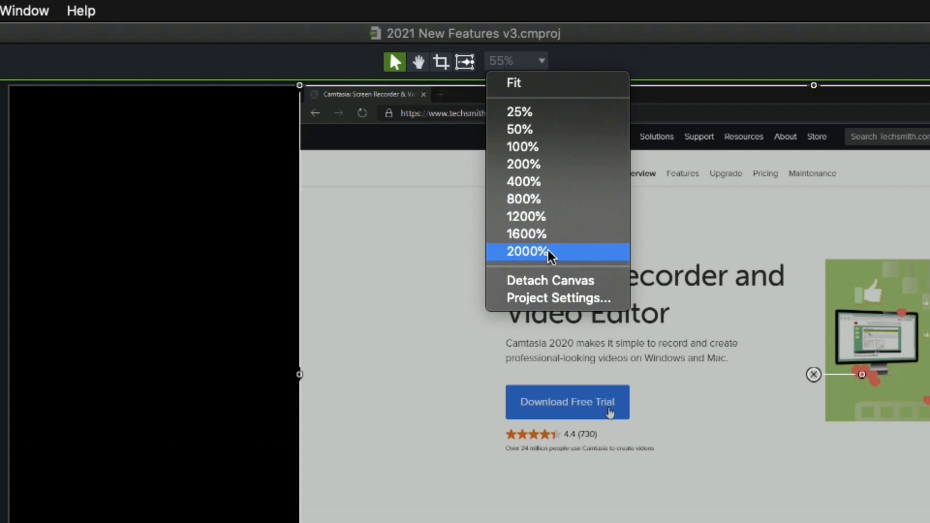
{"action": "left_click", "coordinate": [540, 199]}
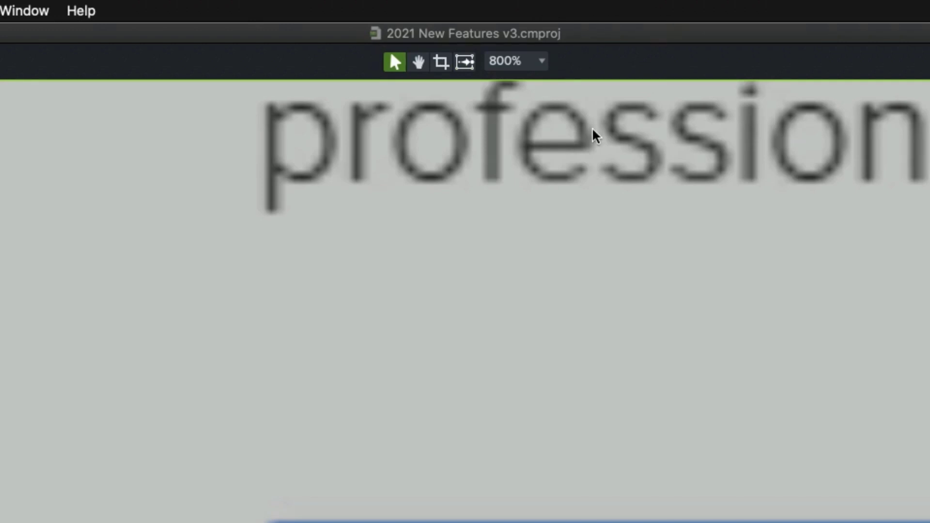
{"action": "left_click", "coordinate": [542, 62]}
{"action": "left_click", "coordinate": [536, 83]}
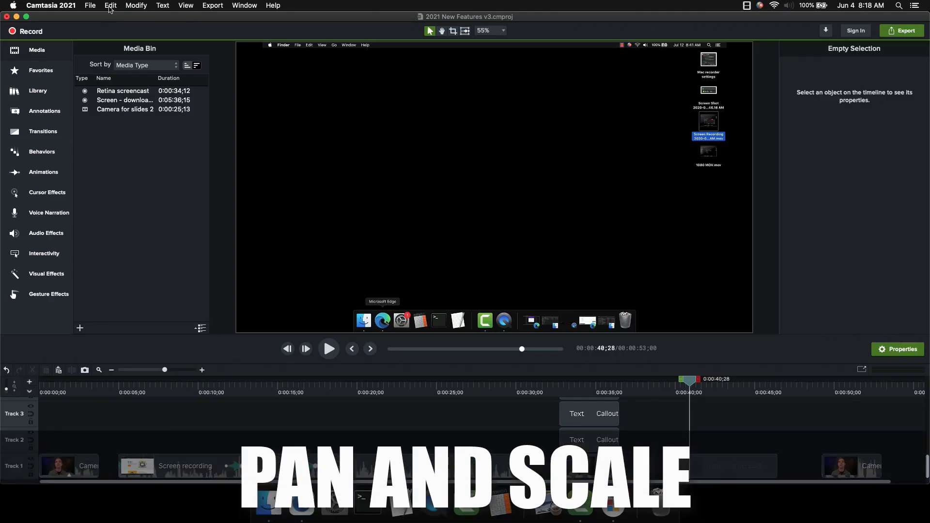
Pan and scale the Retina screencast to 50%, then 100%, and drag it down to show the dock.
{"action": "left_click", "coordinate": [709, 465]}
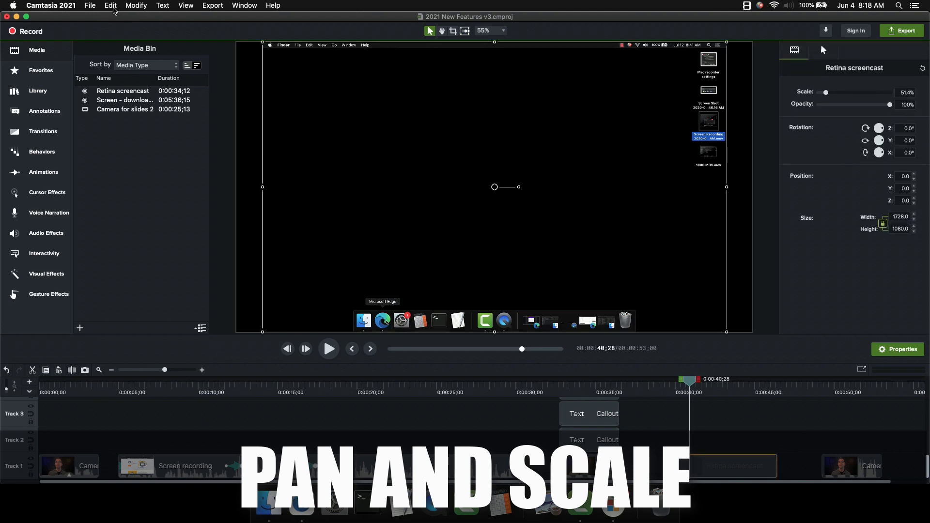
{"action": "left_click", "coordinate": [113, 8]}
{"action": "mouse_move", "coordinate": [127, 138]}
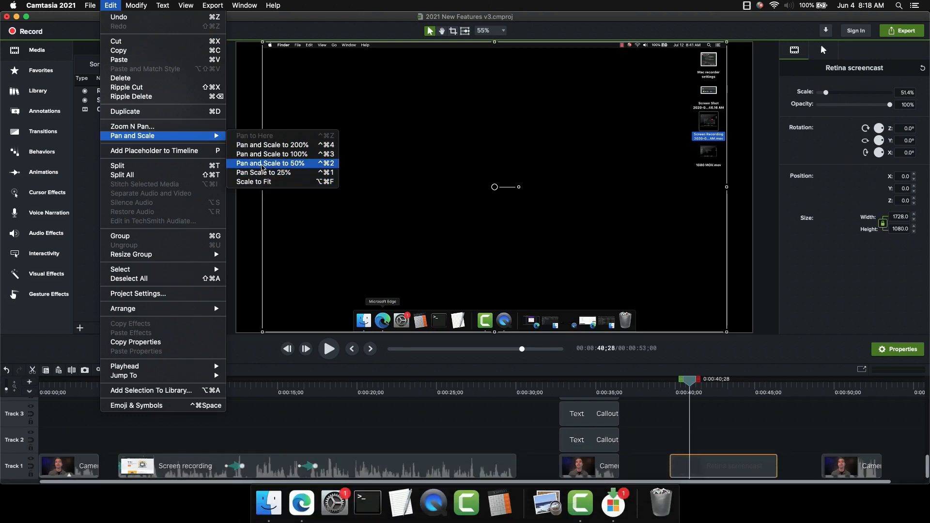
{"action": "left_click", "coordinate": [263, 166]}
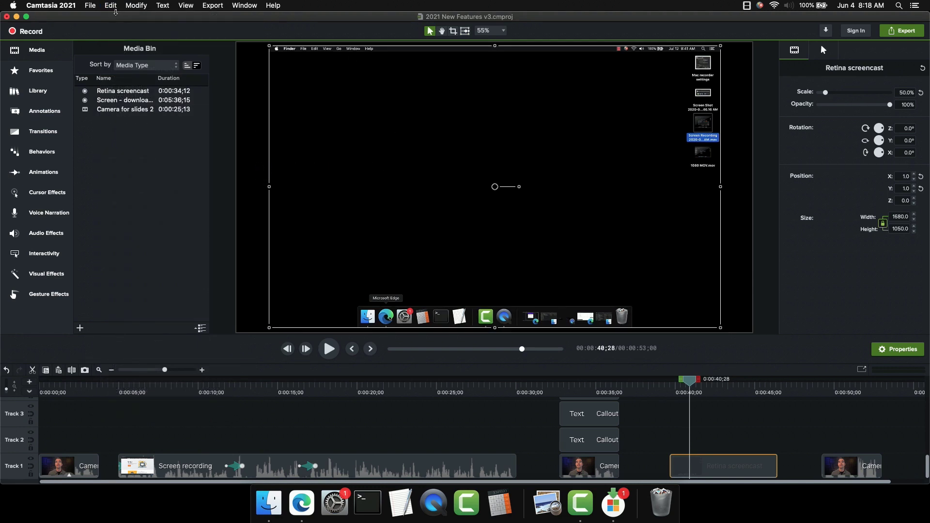
{"action": "left_click", "coordinate": [111, 6]}
{"action": "mouse_move", "coordinate": [156, 137]}
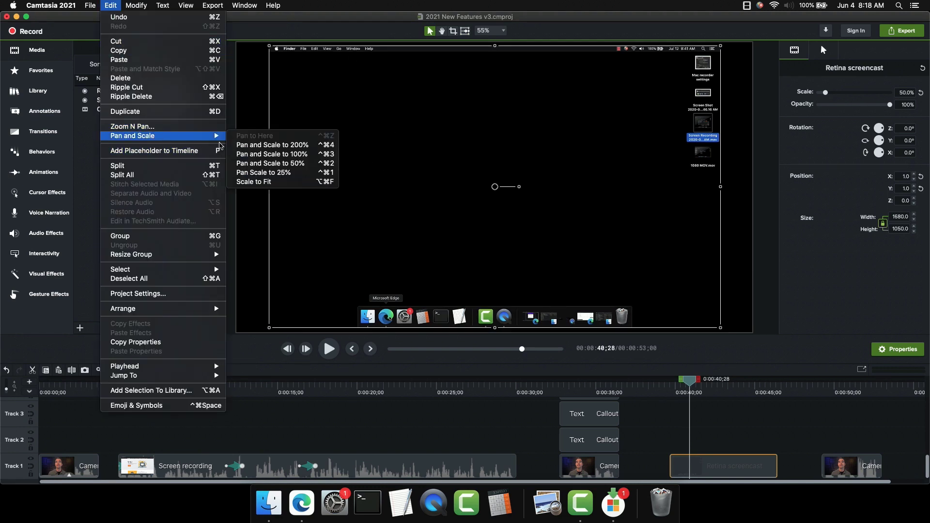
{"action": "left_click", "coordinate": [308, 155]}
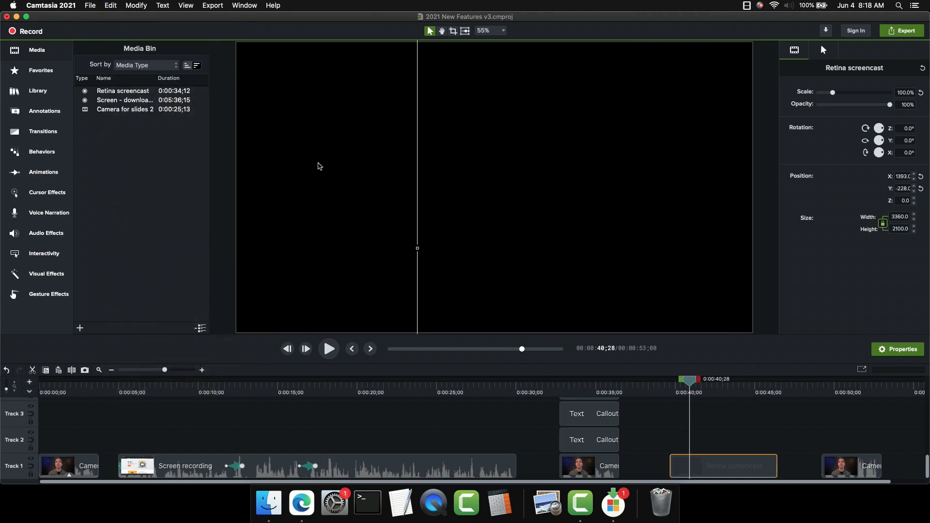
{"action": "left_click_drag", "start_coordinate": [472, 218], "coordinate": [475, 228]}
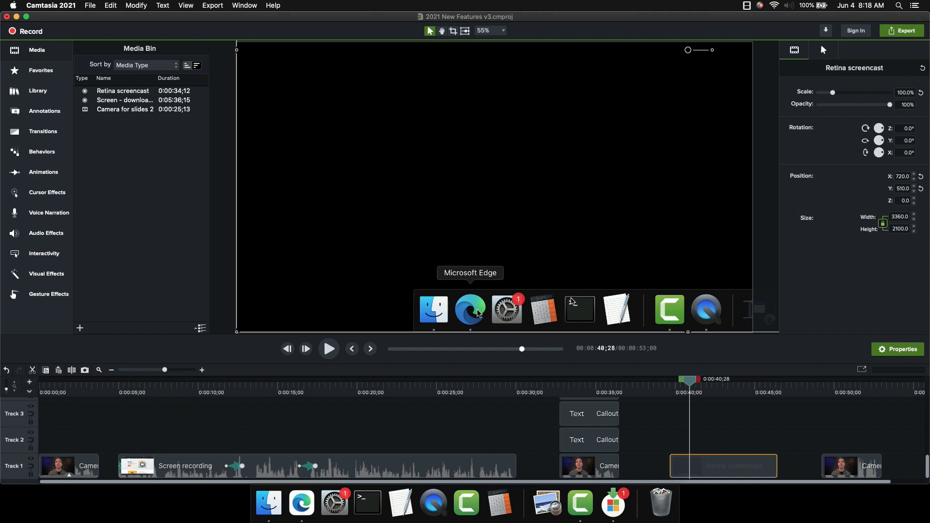
Add an animation to the Retina screencast at about 0:00:43.
{"action": "left_click_drag", "start_coordinate": [689, 383], "coordinate": [750, 388]}
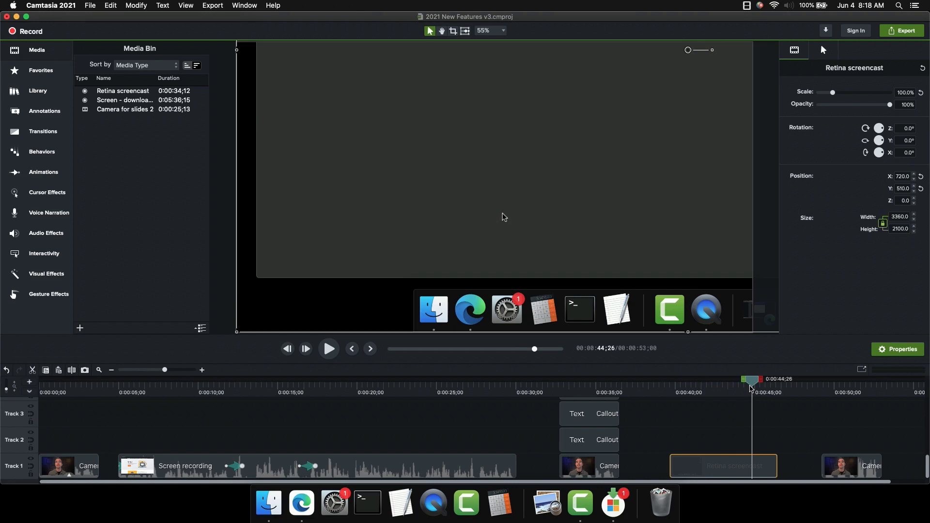
{"action": "key", "text": "shift+a"}
{"action": "scroll", "coordinate": [469, 160], "scroll_direction": "down", "scroll_amount": 5}
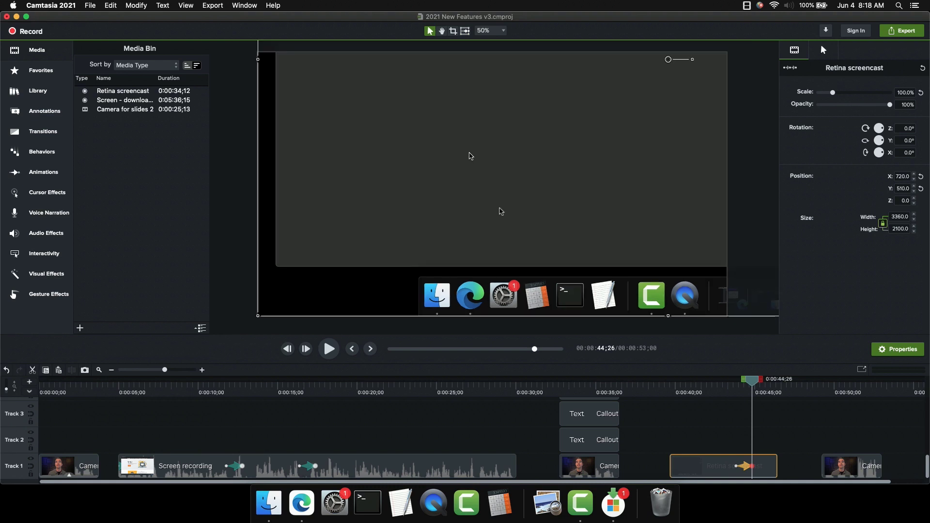
{"action": "scroll", "coordinate": [469, 155], "scroll_direction": "down", "scroll_amount": 3}
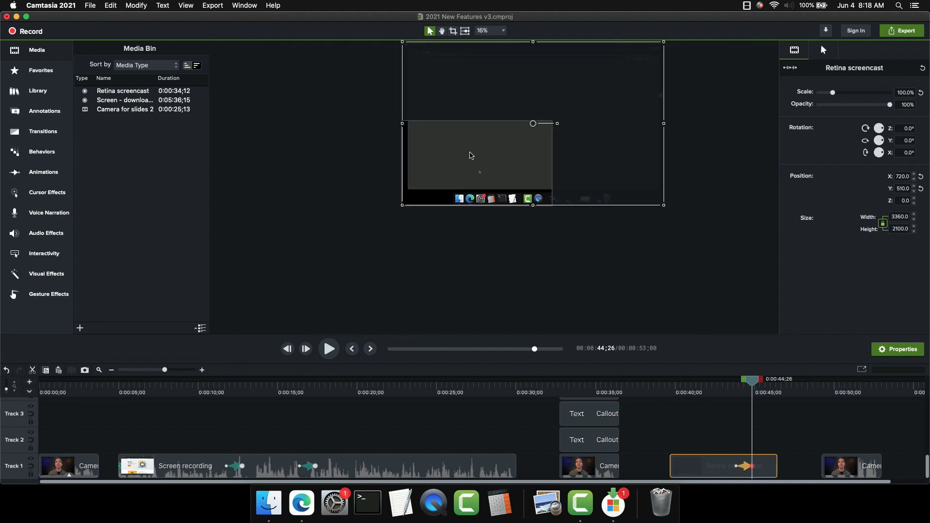
Try shrinking and centring the screencast at half size, undo it, and fit the canvas view.
{"action": "left_click_drag", "start_coordinate": [630, 63], "coordinate": [525, 127]}
{"action": "left_click_drag", "start_coordinate": [460, 160], "coordinate": [482, 161]}
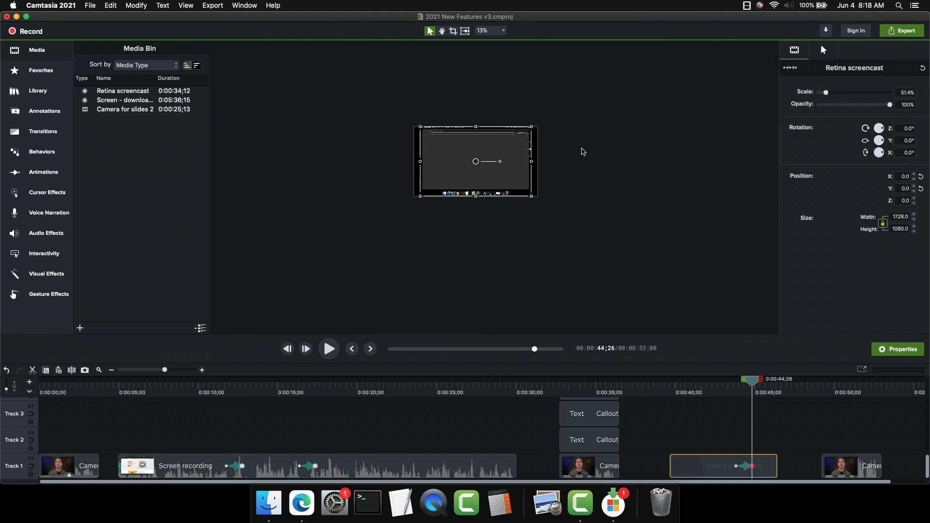
{"action": "key", "text": "super+z"}
{"action": "key", "text": "super+z"}
{"action": "key", "text": "super+z"}
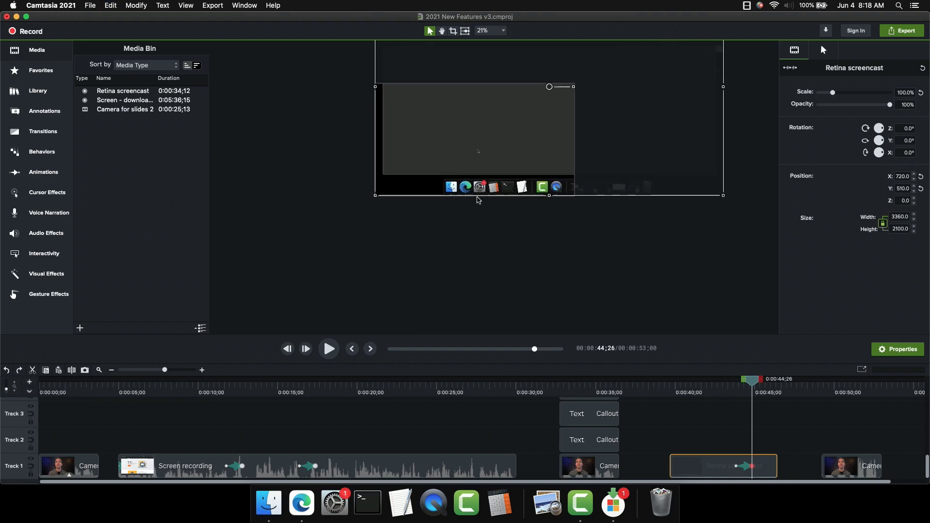
{"action": "left_click", "coordinate": [490, 31]}
{"action": "left_click", "coordinate": [495, 44]}
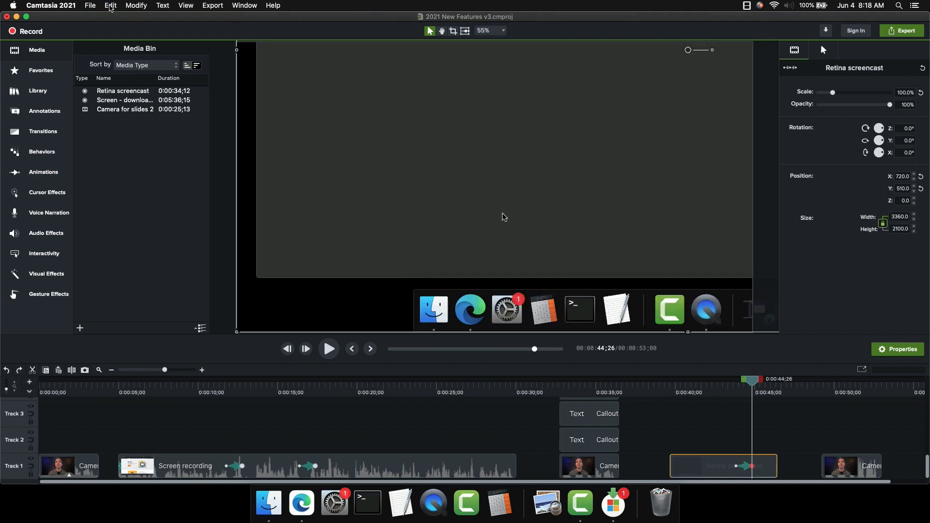
Scale the Retina screencast to fit the canvas at 51.4% (1728x1080).
{"action": "left_click", "coordinate": [111, 6]}
{"action": "mouse_move", "coordinate": [131, 141]}
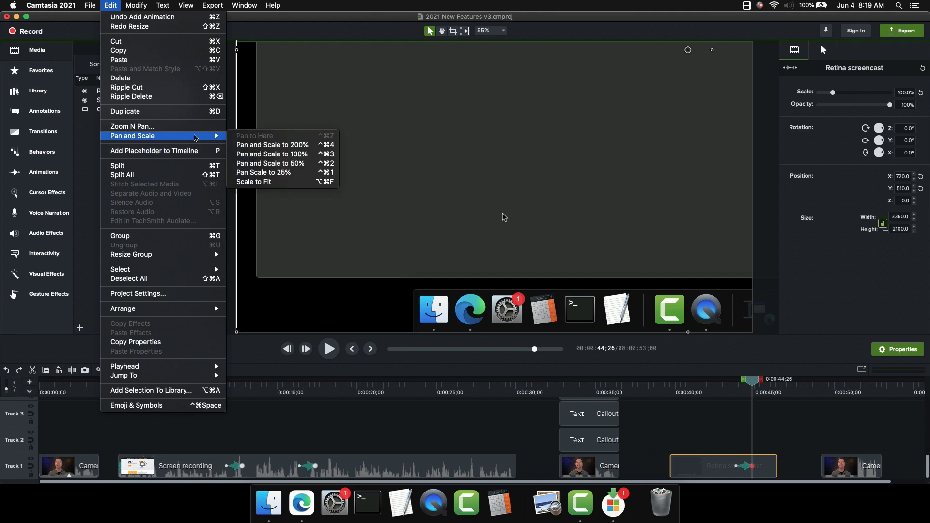
{"action": "left_click", "coordinate": [253, 181]}
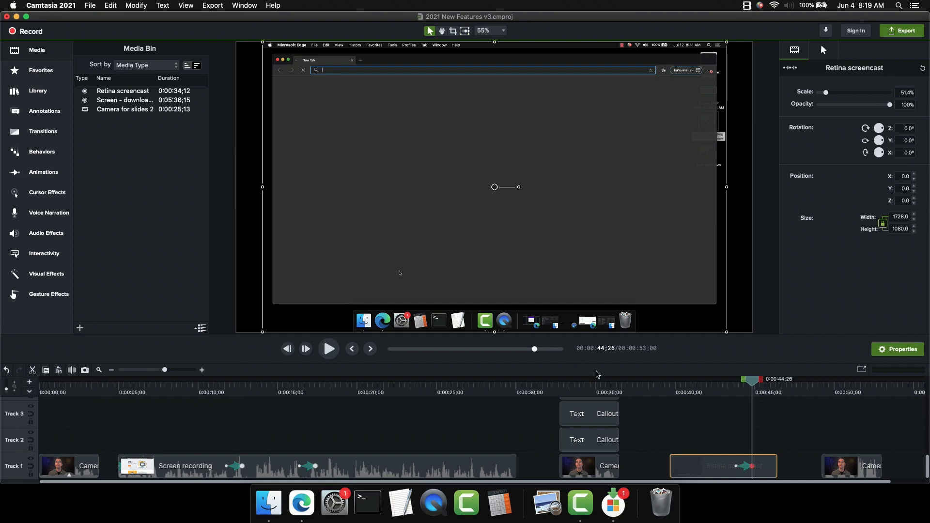
Play the zoom-out animation from 0:00:43;09 and pause it.
{"action": "left_click", "coordinate": [729, 391]}
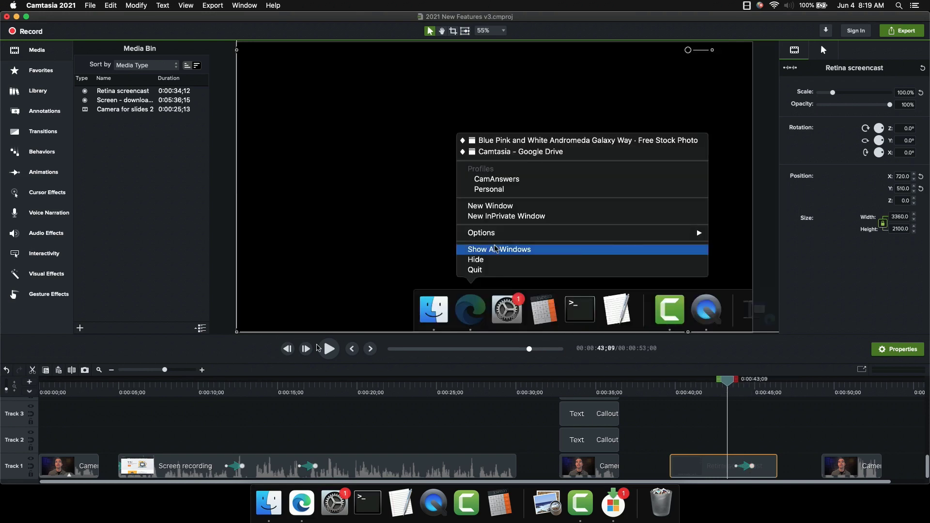
{"action": "left_click", "coordinate": [328, 349]}
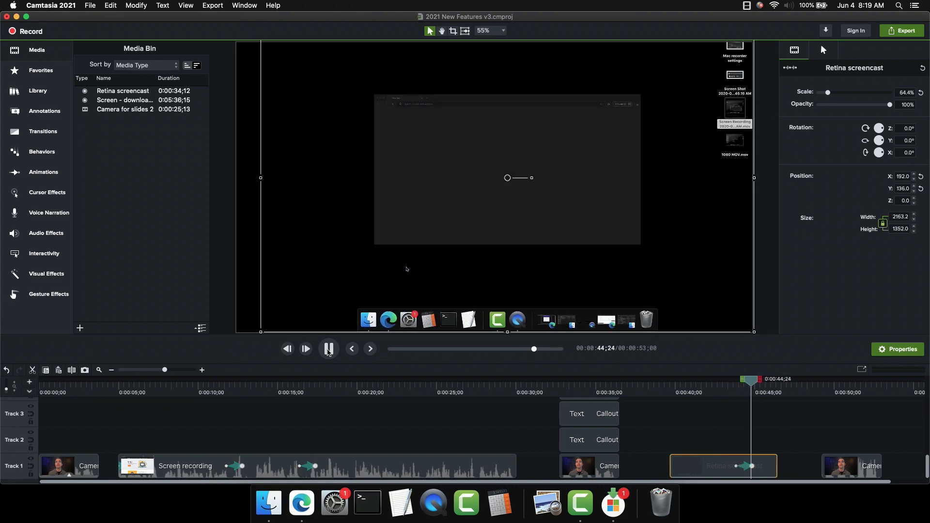
{"action": "left_click", "coordinate": [328, 350]}
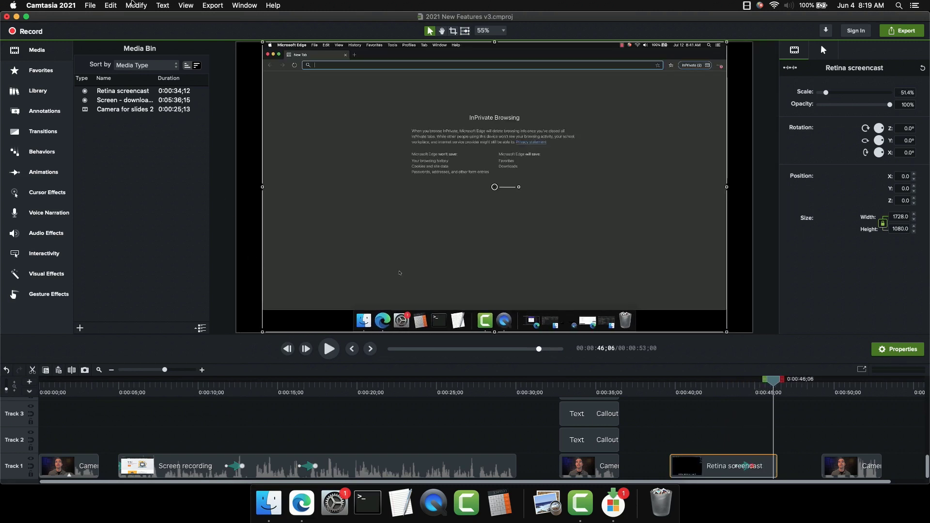
{"action": "left_click", "coordinate": [111, 6]}
{"action": "mouse_move", "coordinate": [161, 136]}
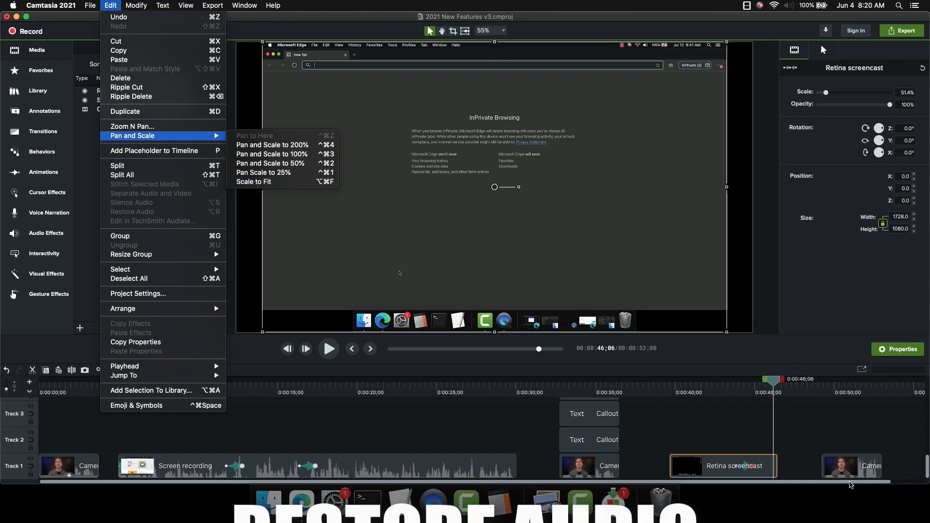
Select the Camera for slides 2 clip and show its audio properties near 0:00:50.
{"action": "left_click", "coordinate": [851, 470]}
{"action": "left_click", "coordinate": [851, 470]}
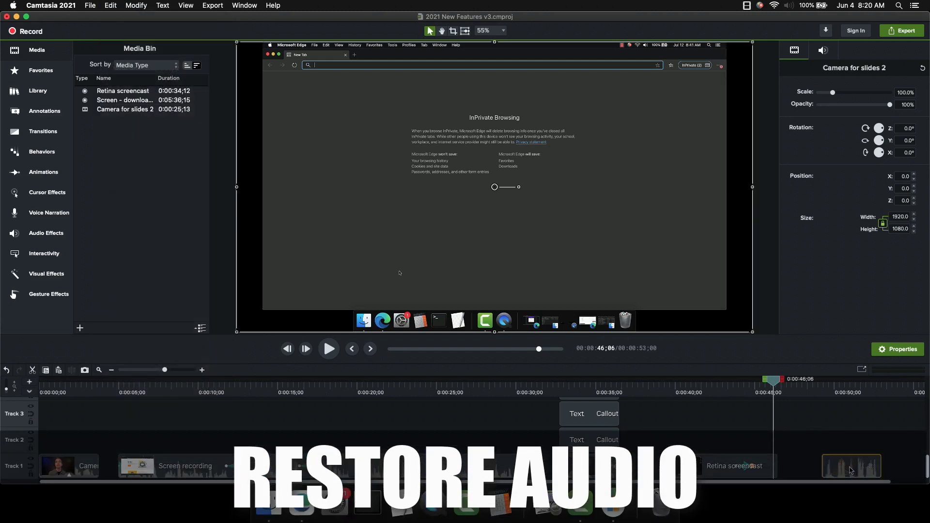
{"action": "left_click", "coordinate": [824, 52]}
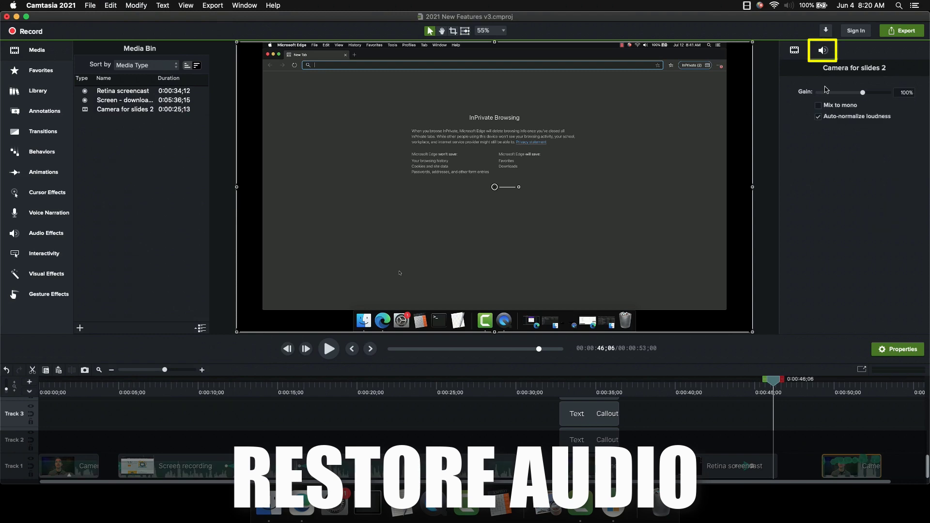
{"action": "left_click", "coordinate": [843, 395]}
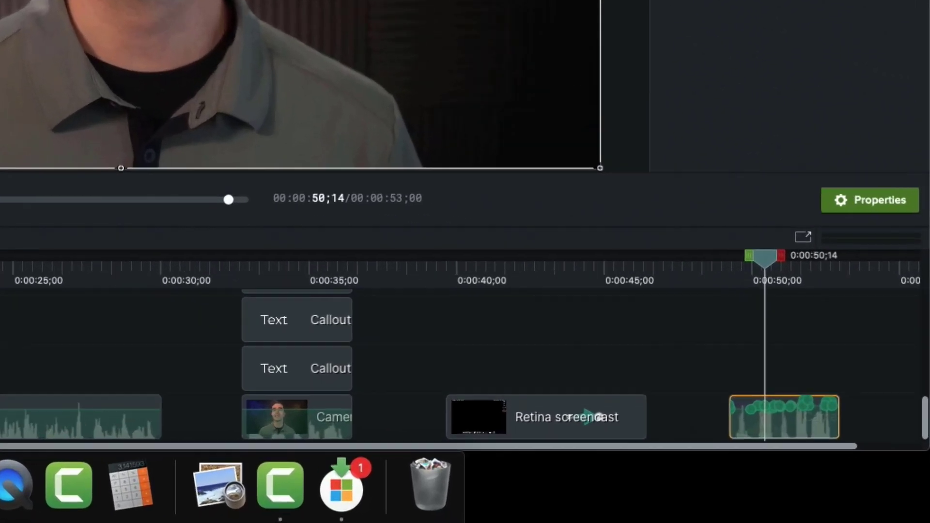
{"action": "key", "text": "super+equal"}
{"action": "key", "text": "super+equal"}
{"action": "key", "text": "super+equal"}
Lower the camera clip's volume, then use Restore Audio to revert it.
{"action": "left_click_drag", "start_coordinate": [694, 442], "coordinate": [786, 445]}
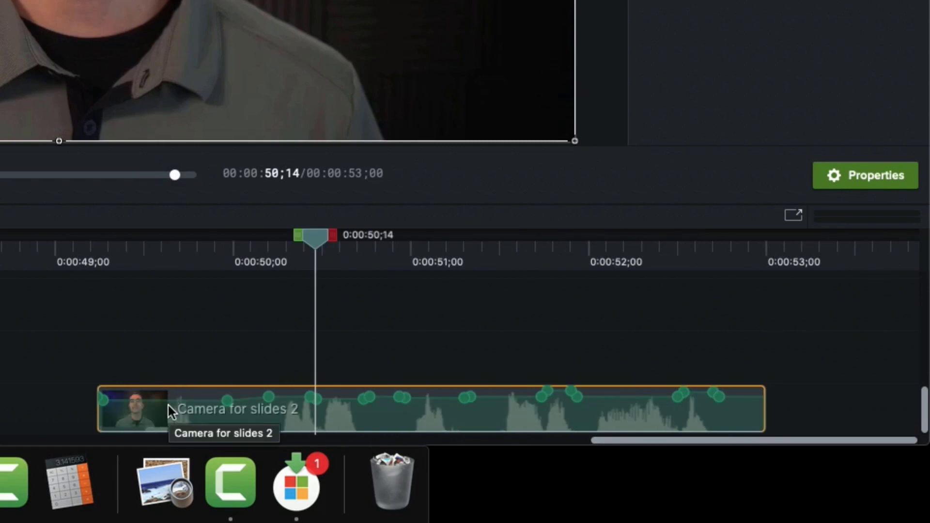
{"action": "left_click_drag", "start_coordinate": [166, 400], "coordinate": [167, 407]}
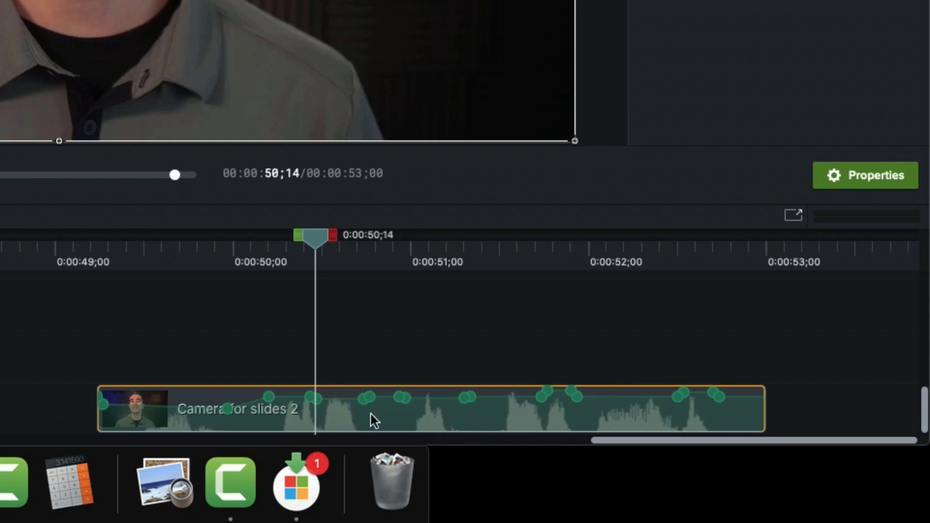
{"action": "right_click", "coordinate": [340, 417]}
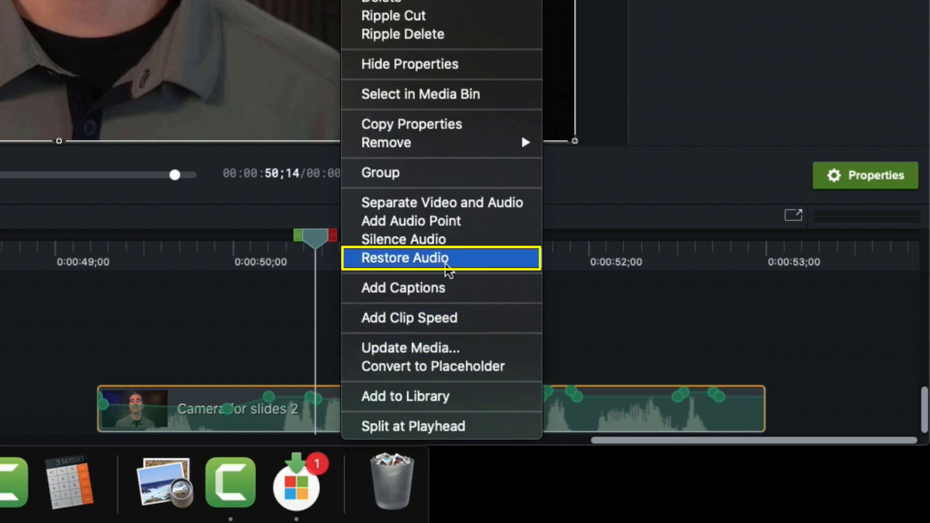
{"action": "left_click", "coordinate": [444, 259]}
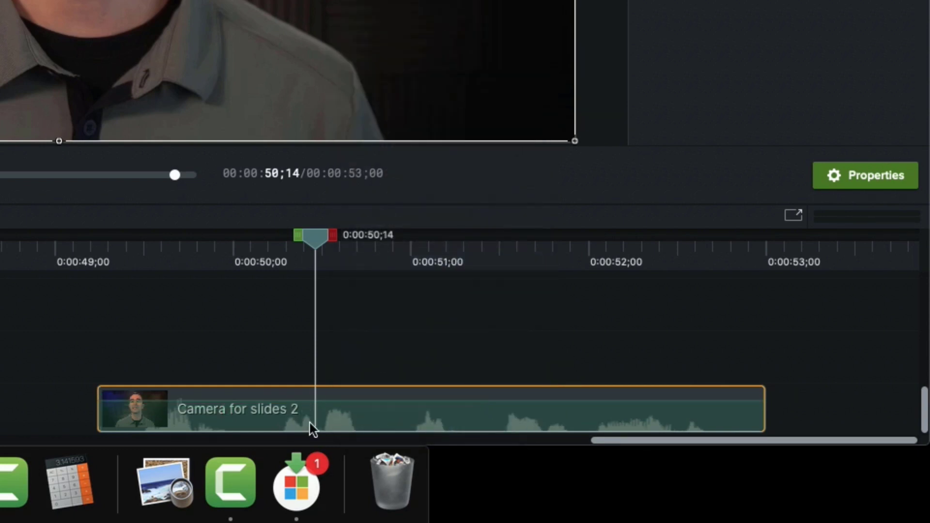